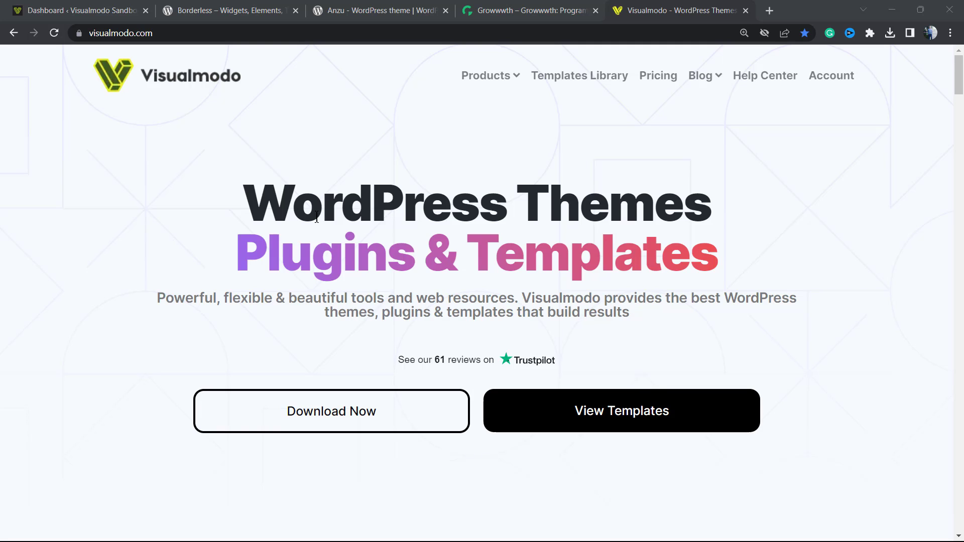
# Step: Leave the Visualmodo.com homepage for the Visualmodo Sandbox WordPress dashboard tab
pyautogui.moveTo(240, 202); pyautogui.dragTo(420, 202)
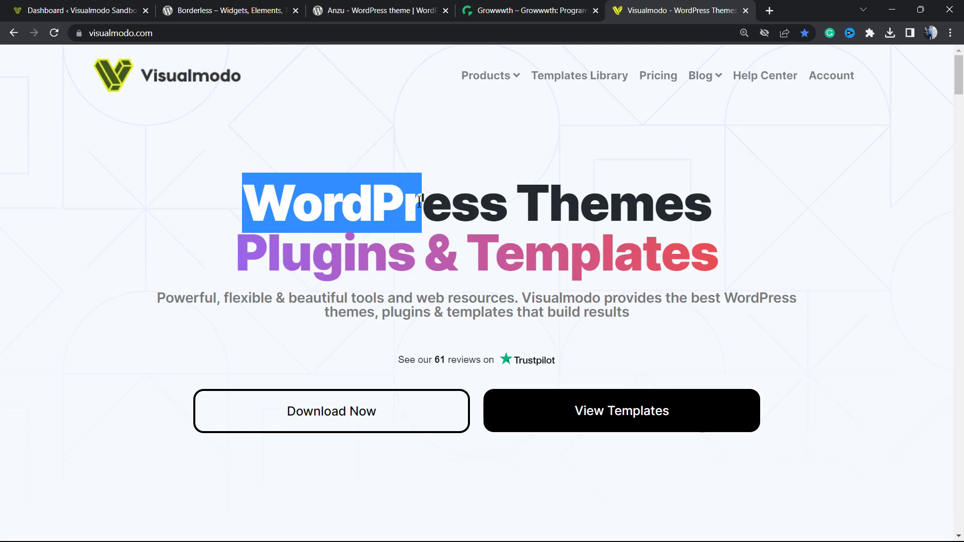
pyautogui.click(411, 217)
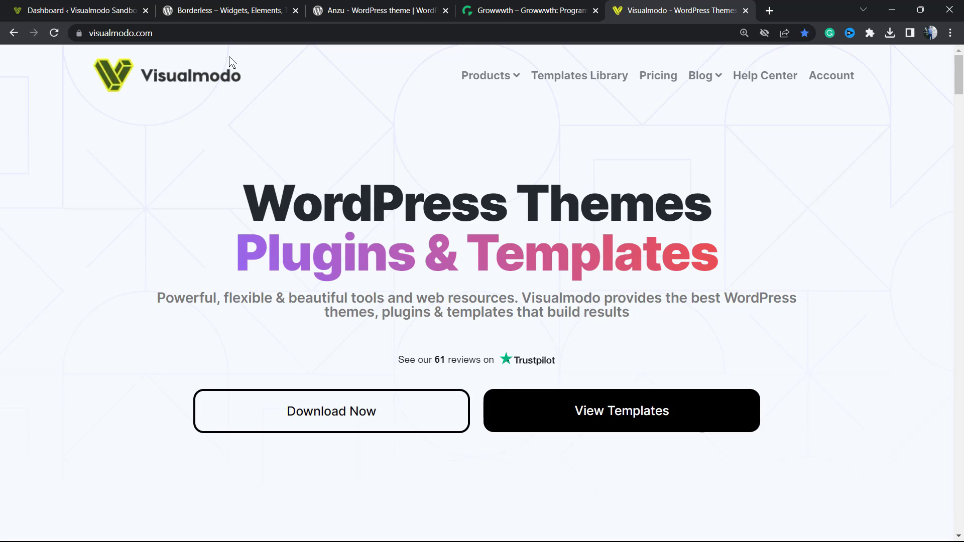
pyautogui.click(115, 6)
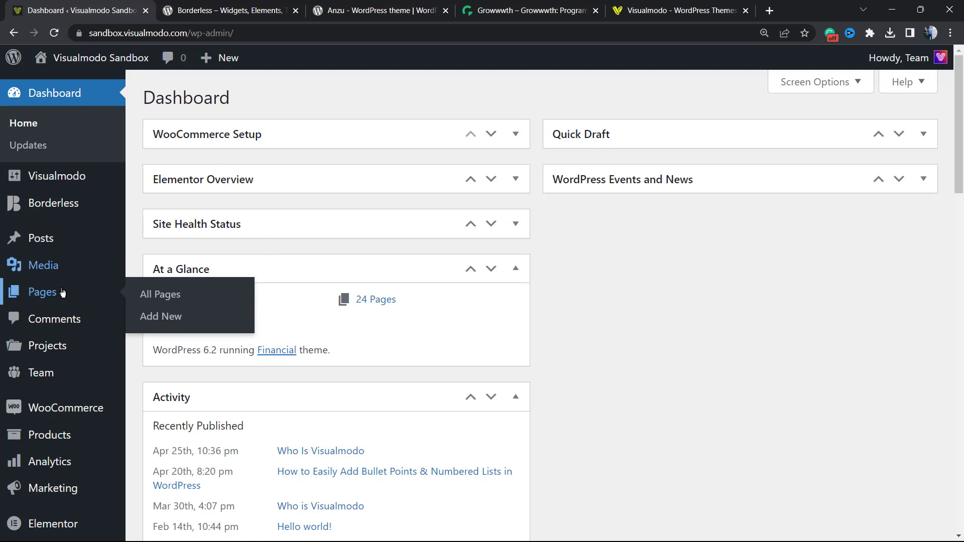
# Step: Start a new page and bring up the quick block picker in its first paragraph
pyautogui.click(174, 324)
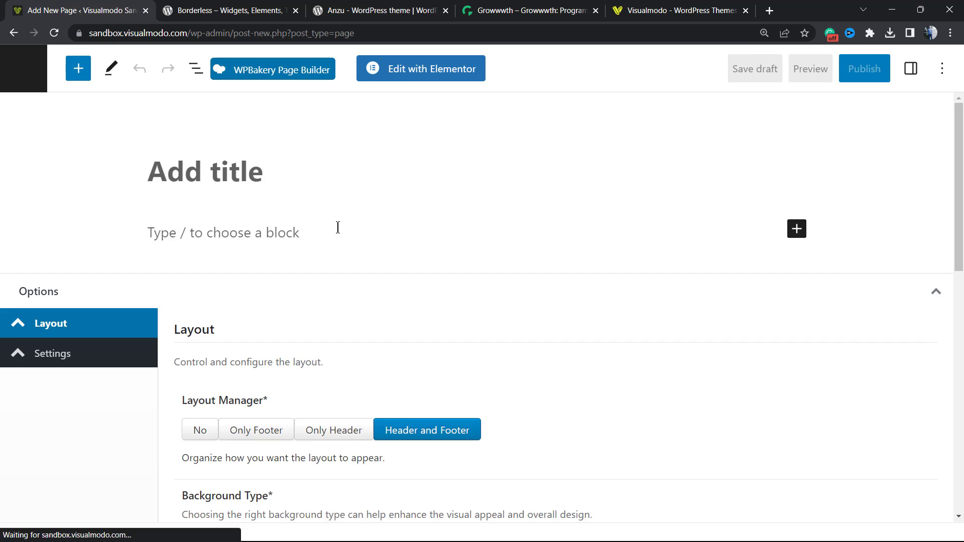
pyautogui.click(338, 232)
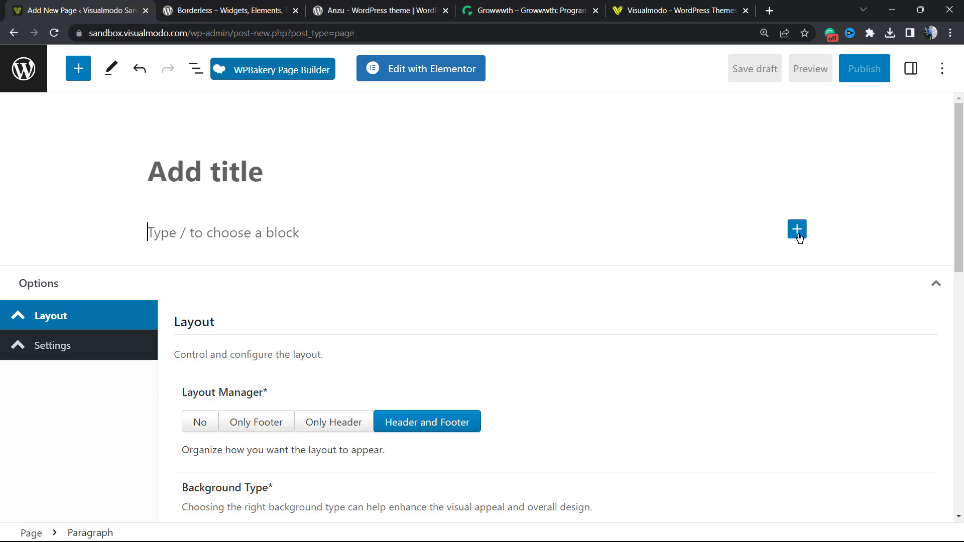
pyautogui.click(798, 232)
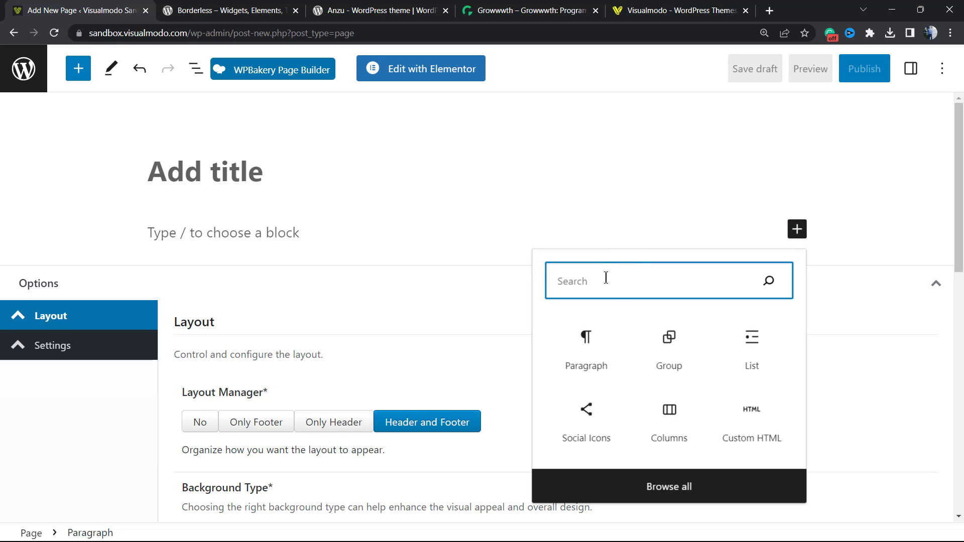
# Step: Insert the 'Simple call to action' (Schedule a Visit) pattern from the Call to Action patterns
pyautogui.click(649, 494)
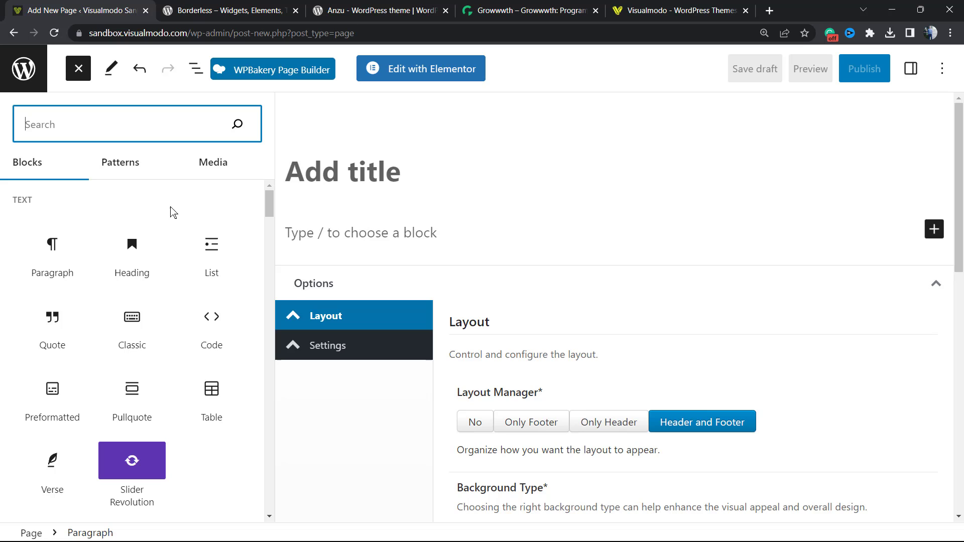
pyautogui.click(106, 173)
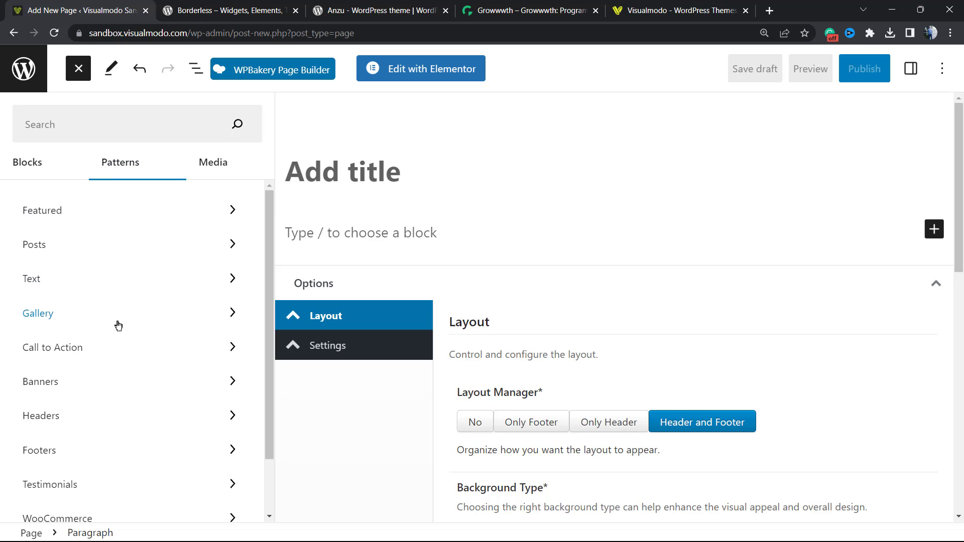
pyautogui.click(96, 349)
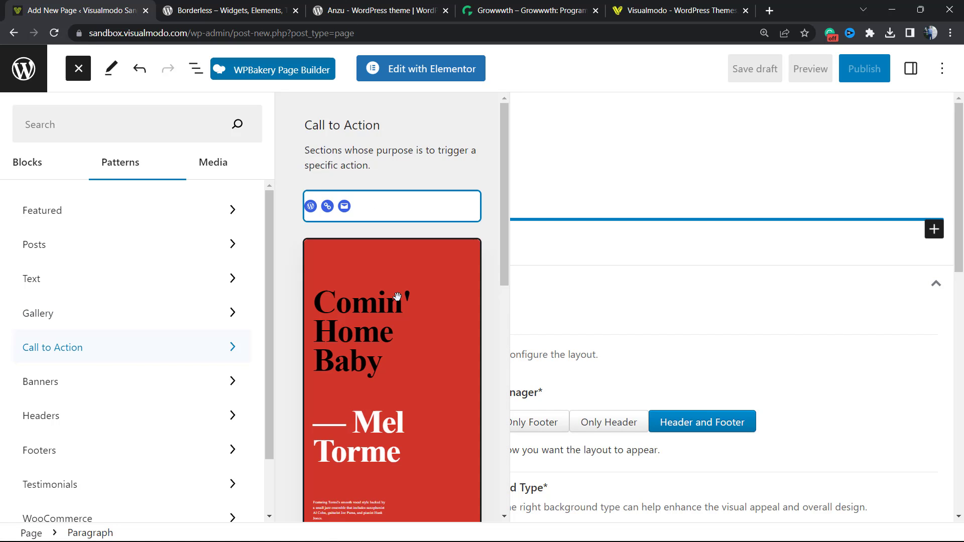
pyautogui.scroll(-5, 400, 304)
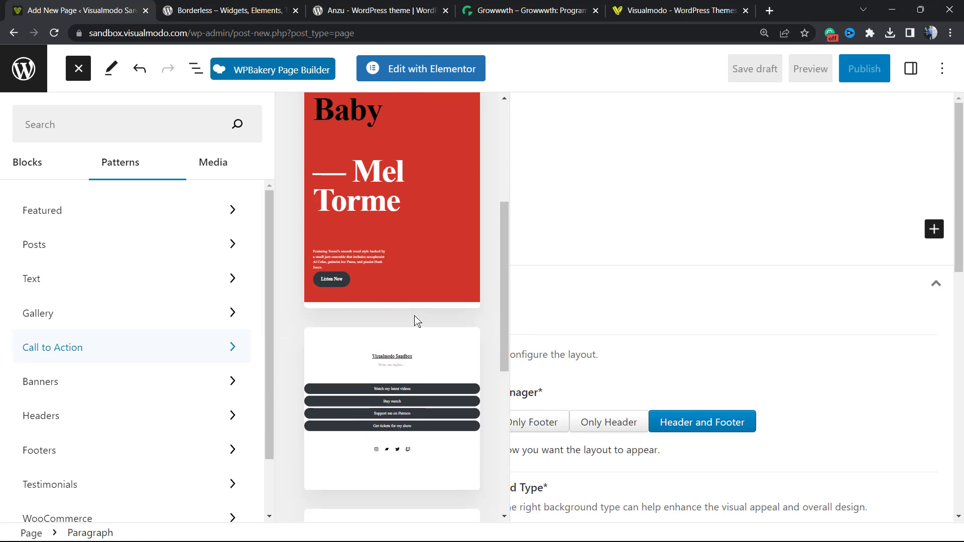
pyautogui.scroll(-7, 415, 321)
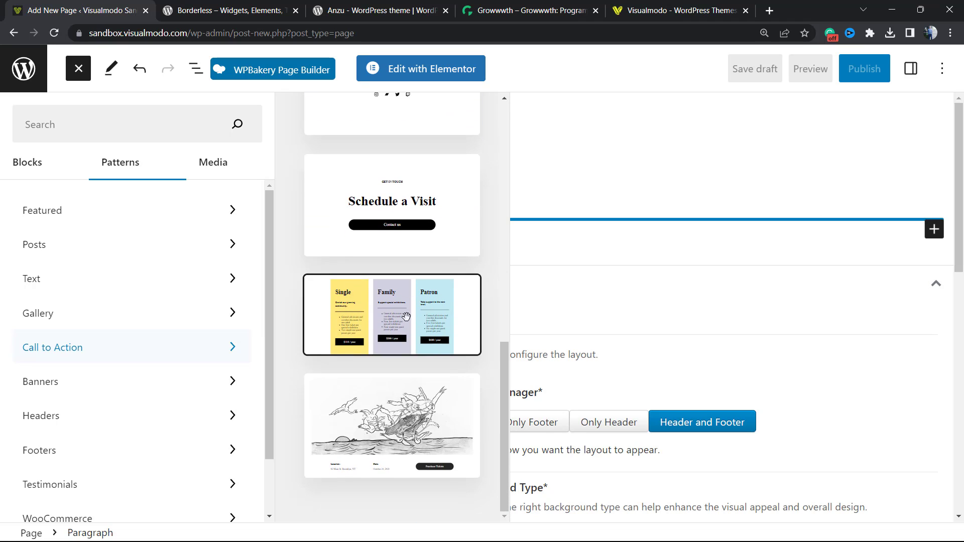
pyautogui.scroll(3, 404, 317)
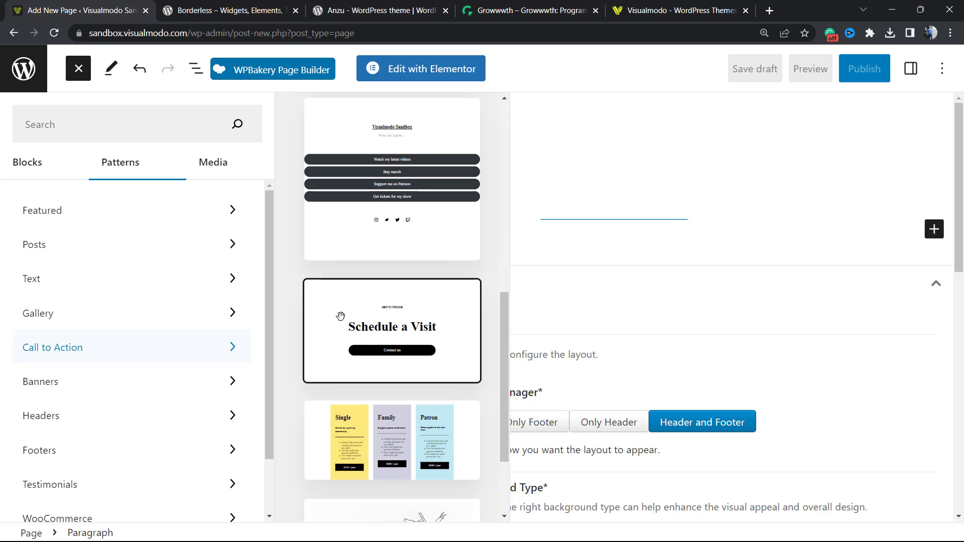
pyautogui.click(358, 341)
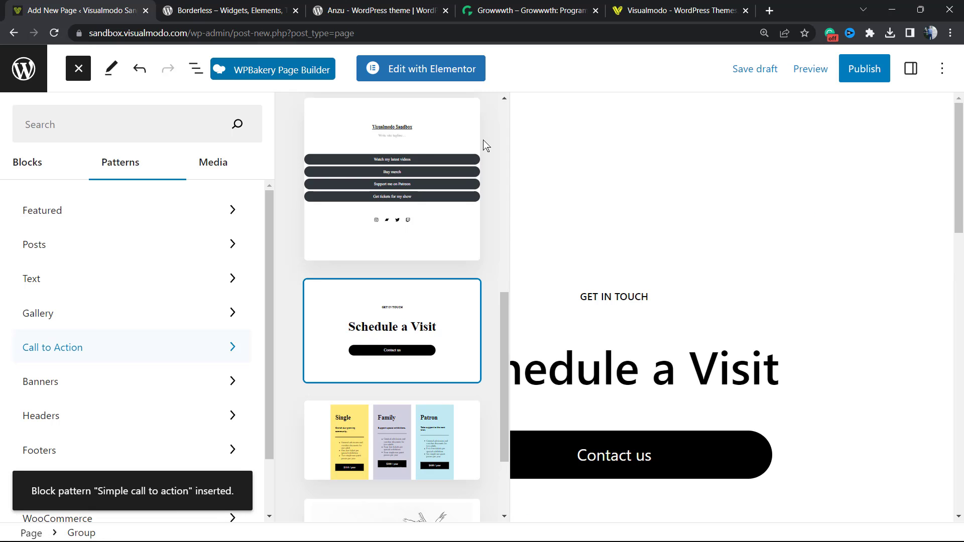
# Step: Return to the page and select the pattern's spacer and GET IN TOUCH blocks
pyautogui.click(603, 173)
pyautogui.scroll(-1, 368, 282)
pyautogui.scroll(1, 422, 295)
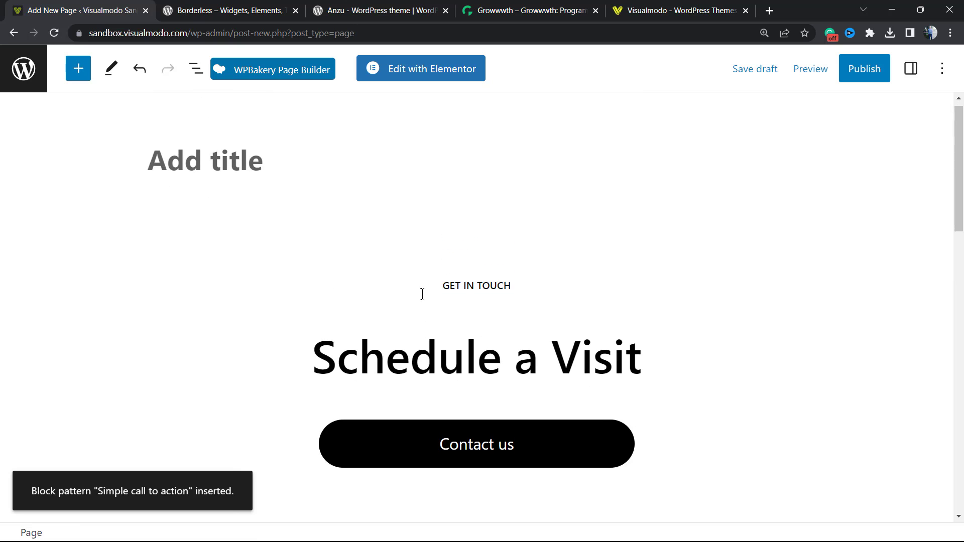
pyautogui.click(550, 308)
pyautogui.click(536, 261)
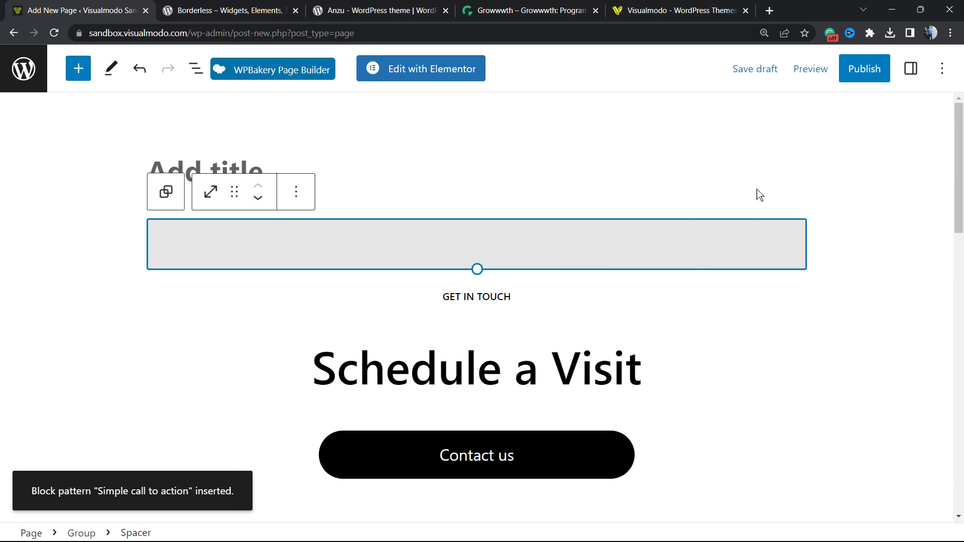
pyautogui.hotkey('ctrl', '-')
pyautogui.click(542, 287)
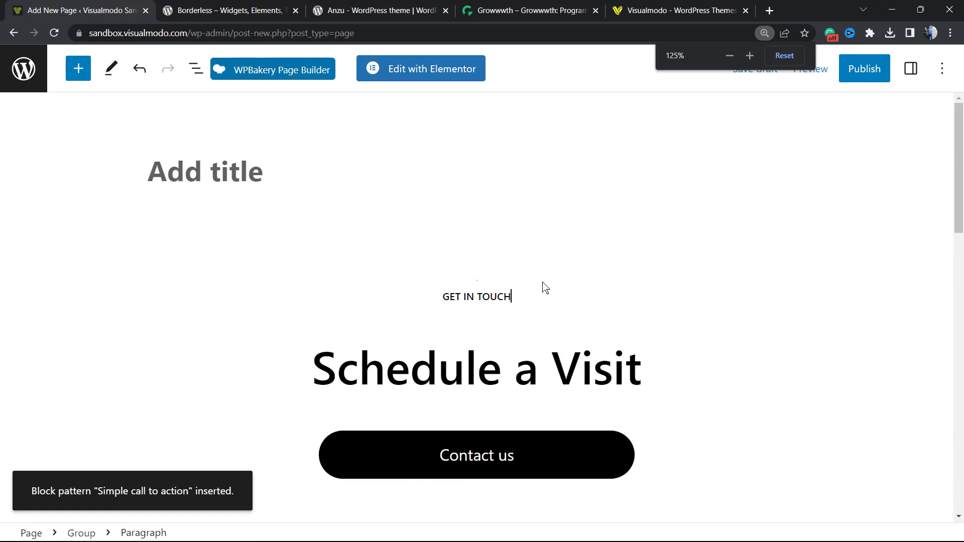
pyautogui.hotkey('ctrl', '+')
# Step: Link the Contact us button to the growwwth.net address copied from the Growwwth tab
pyautogui.doubleClick(455, 327)
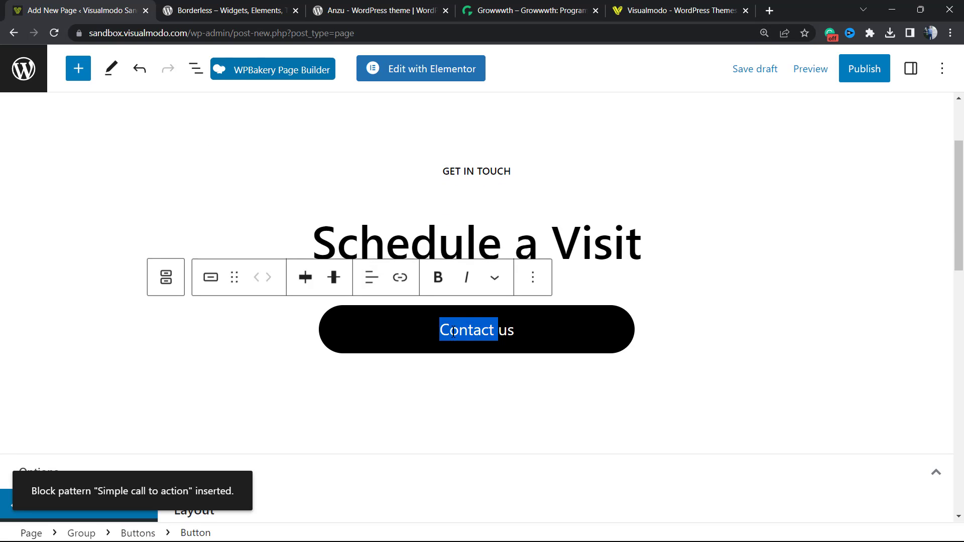
pyautogui.tripleClick(455, 327)
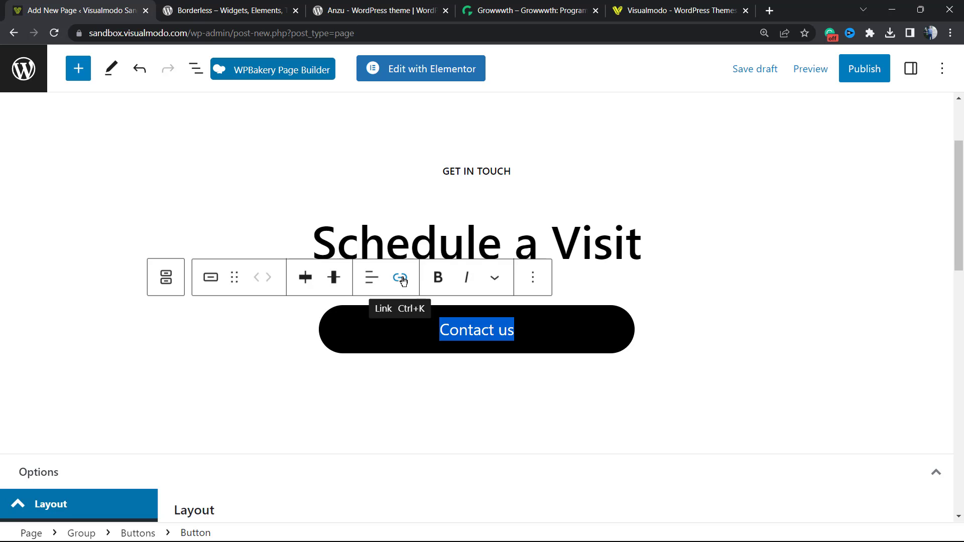
pyautogui.click(400, 278)
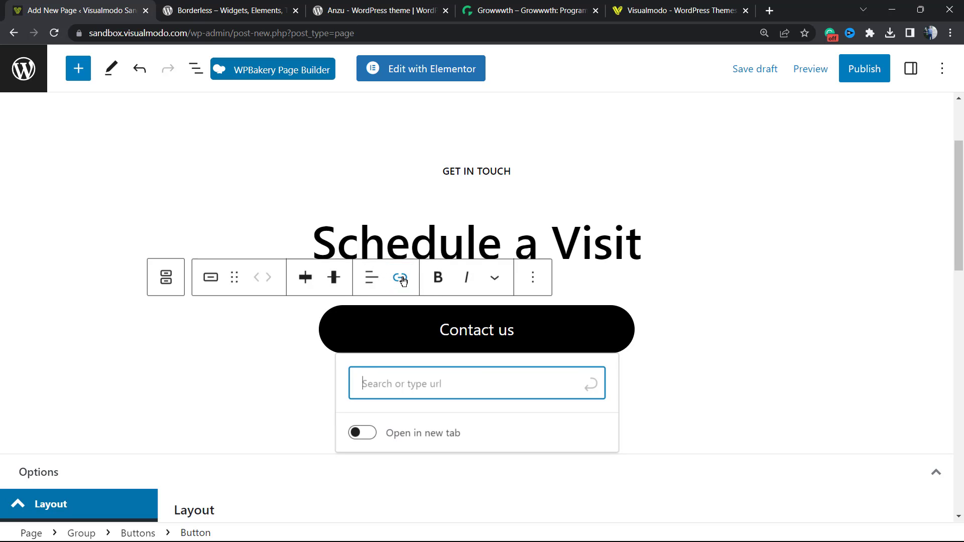
pyautogui.click(486, 5)
pyautogui.click(431, 33)
pyautogui.click(117, 5)
pyautogui.write('https://growwwth.net/')
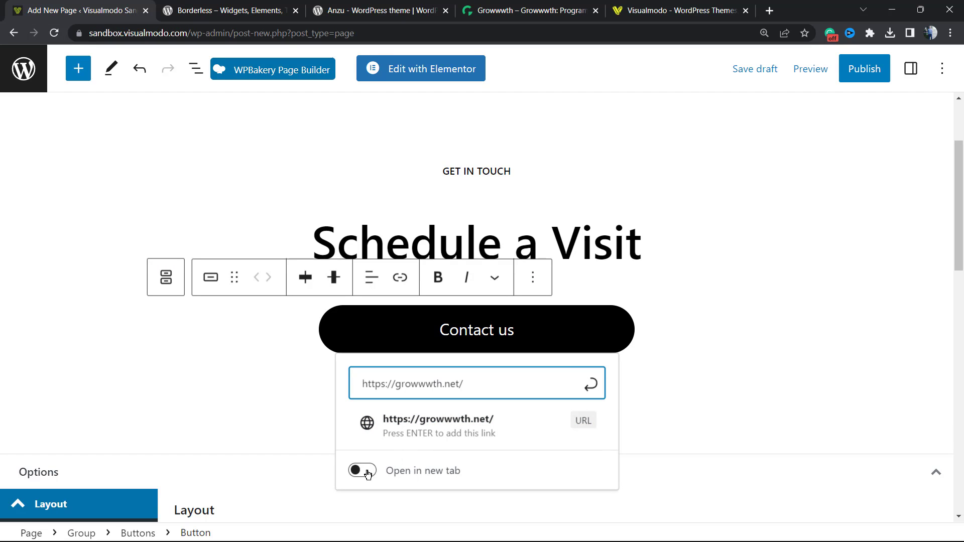
pyautogui.click(591, 385)
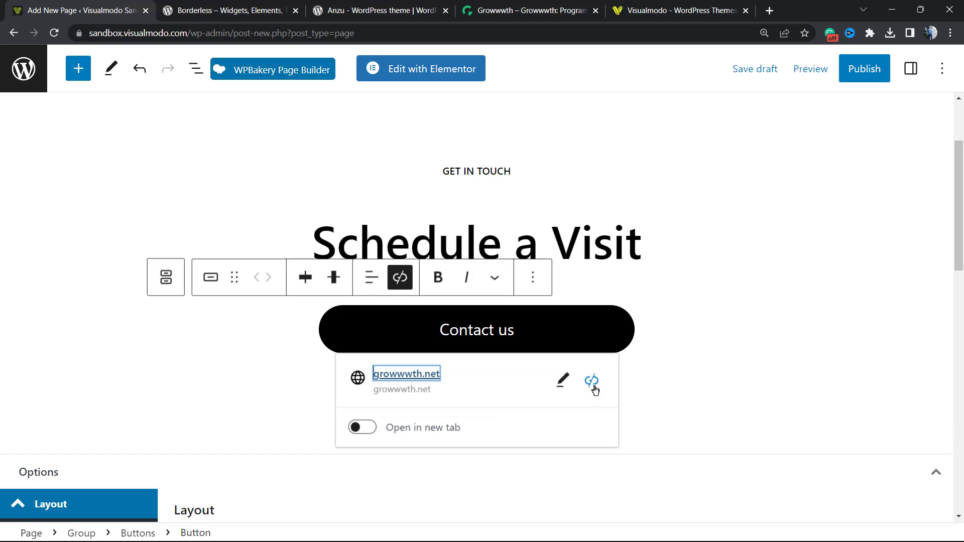
# Step: Change the heading from 'Schedule a Visit' to 'Download Now'
pyautogui.doubleClick(596, 244)
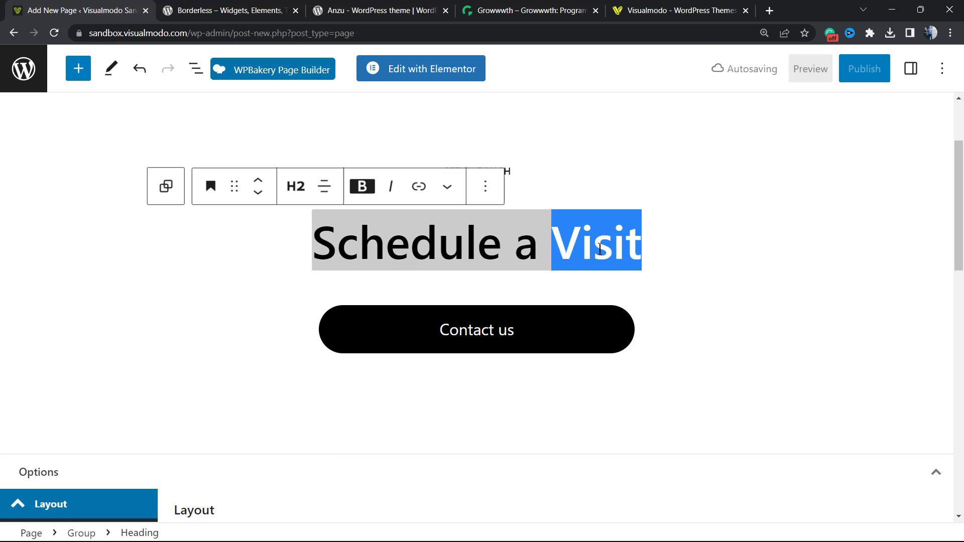
pyautogui.hotkey('ctrl', 'a')
pyautogui.doubleClick(423, 252)
pyautogui.tripleClick(441, 246)
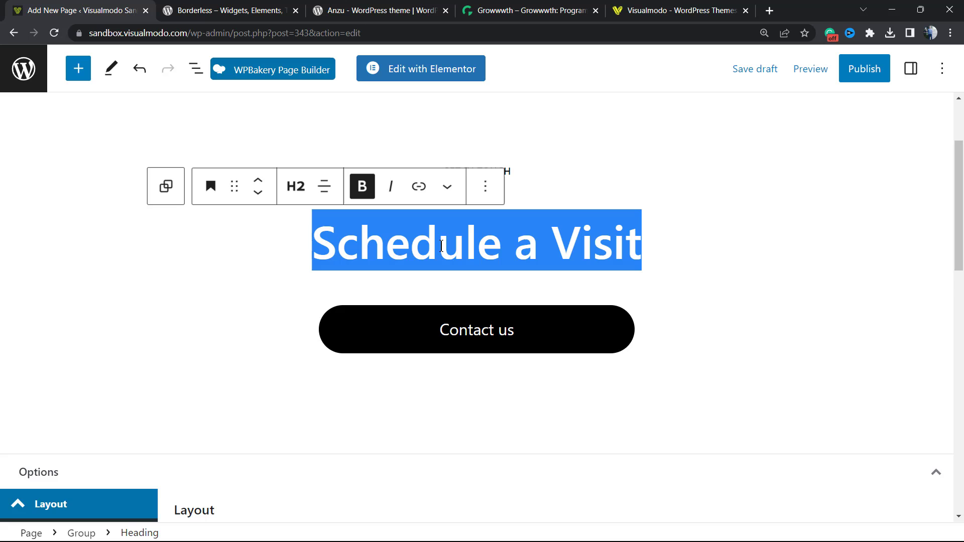
pyautogui.write('Do')
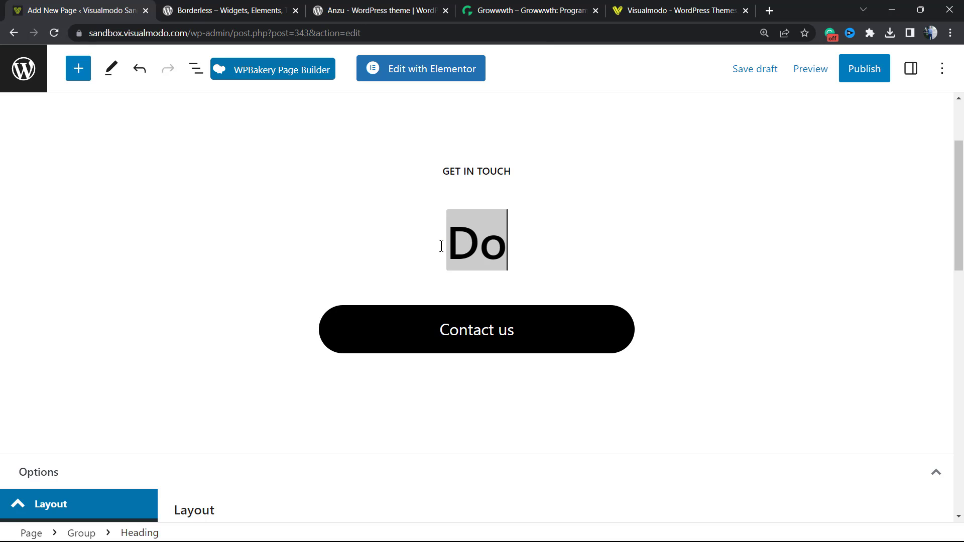
pyautogui.write('wnload ')
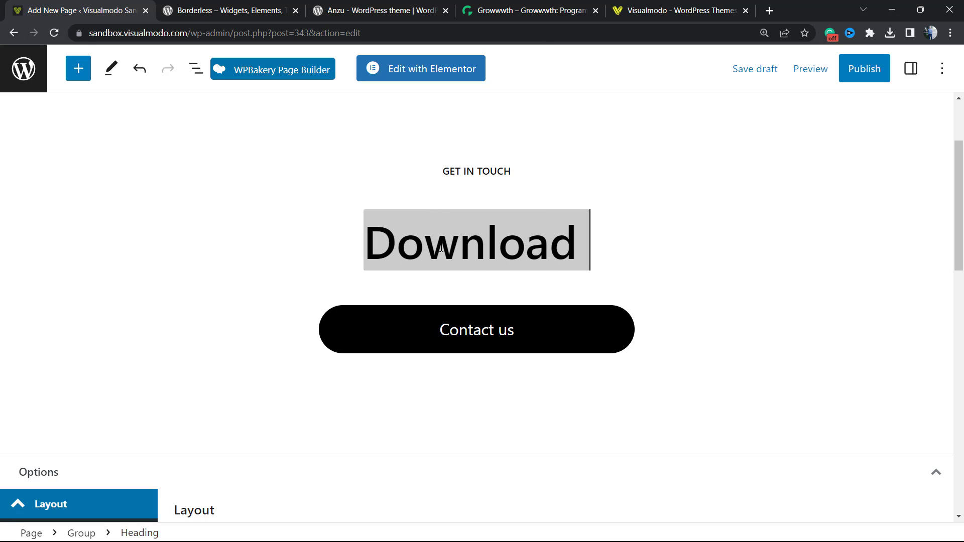
pyautogui.write('Now')
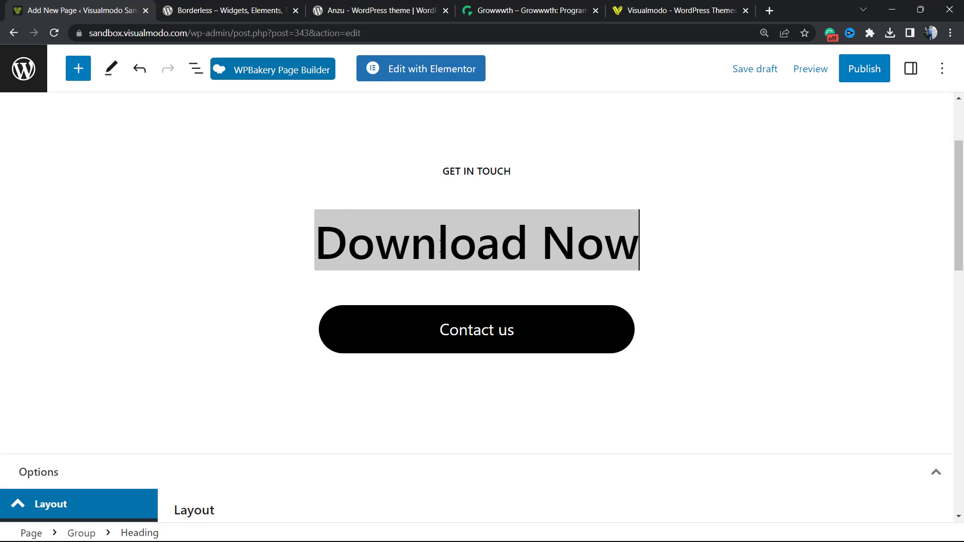
pyautogui.click(508, 172)
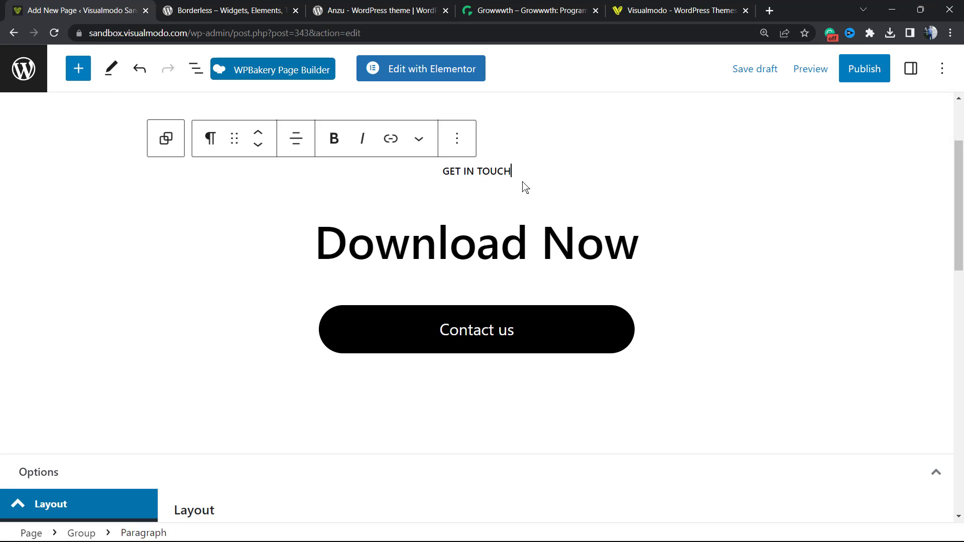
# Step: Give the GET IN TOUCH paragraph and the whole group a Cyan bluish gray background
pyautogui.scroll(1, 482, 294)
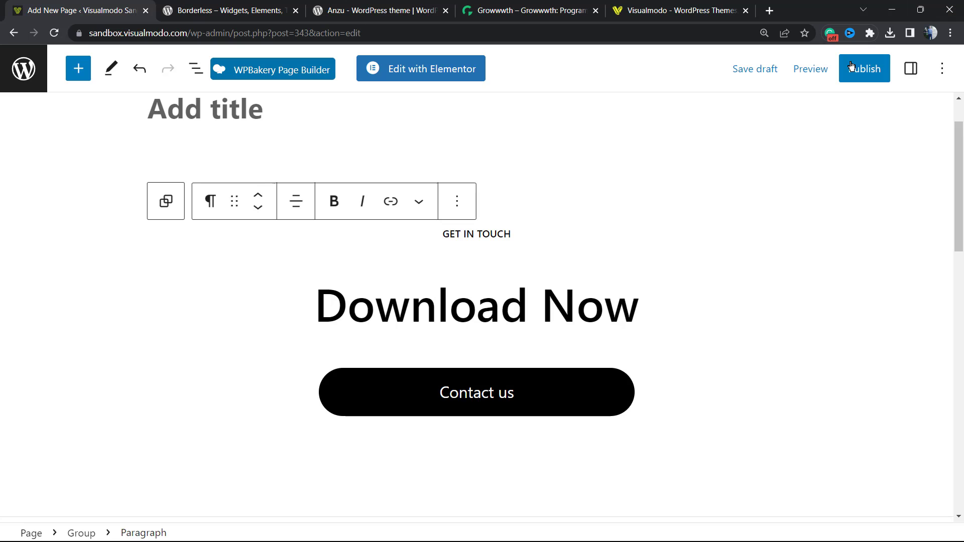
pyautogui.click(903, 69)
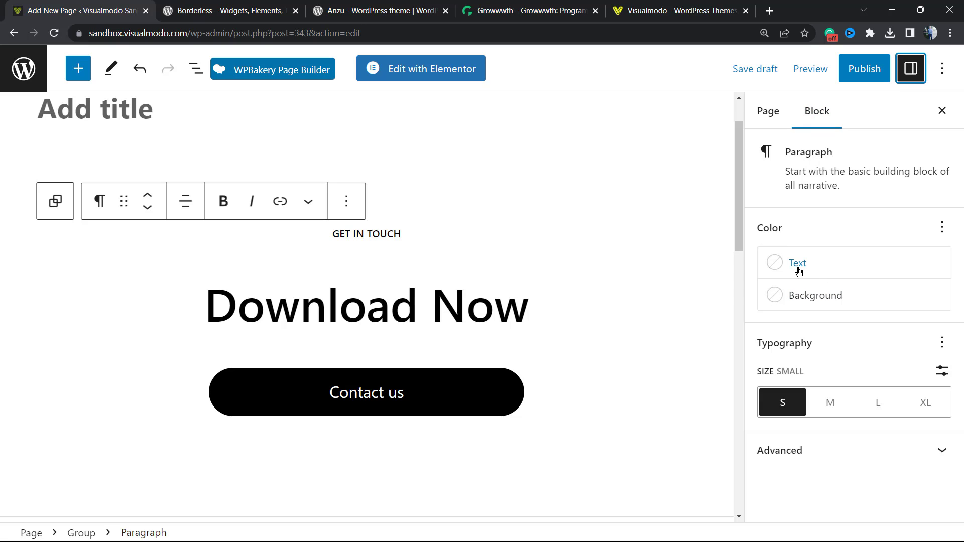
pyautogui.click(832, 304)
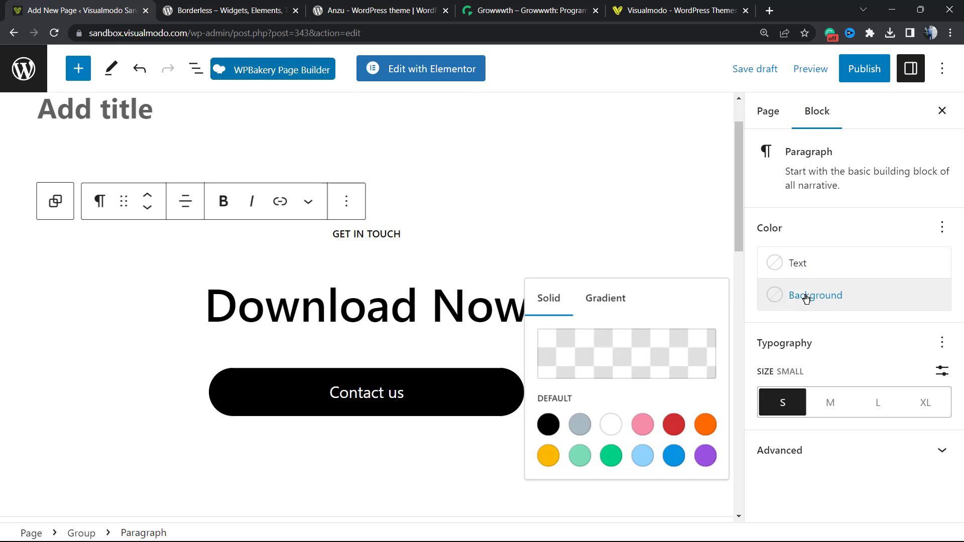
pyautogui.click(583, 431)
pyautogui.tripleClick(432, 309)
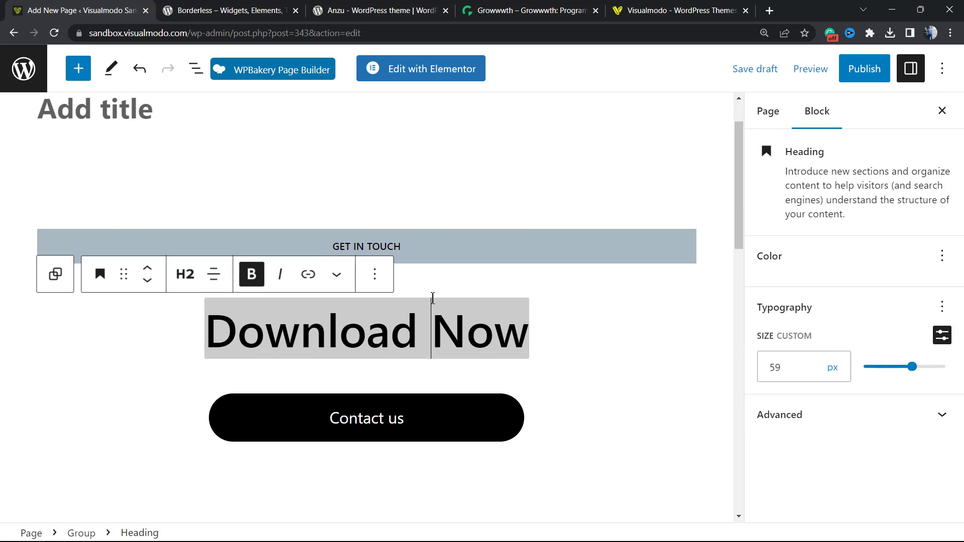
pyautogui.click(457, 278)
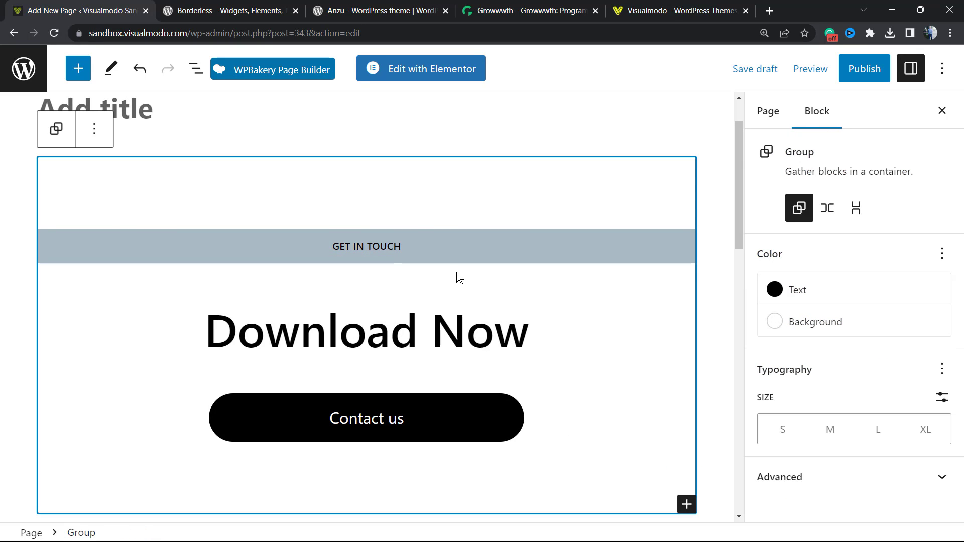
pyautogui.click(814, 326)
pyautogui.click(580, 451)
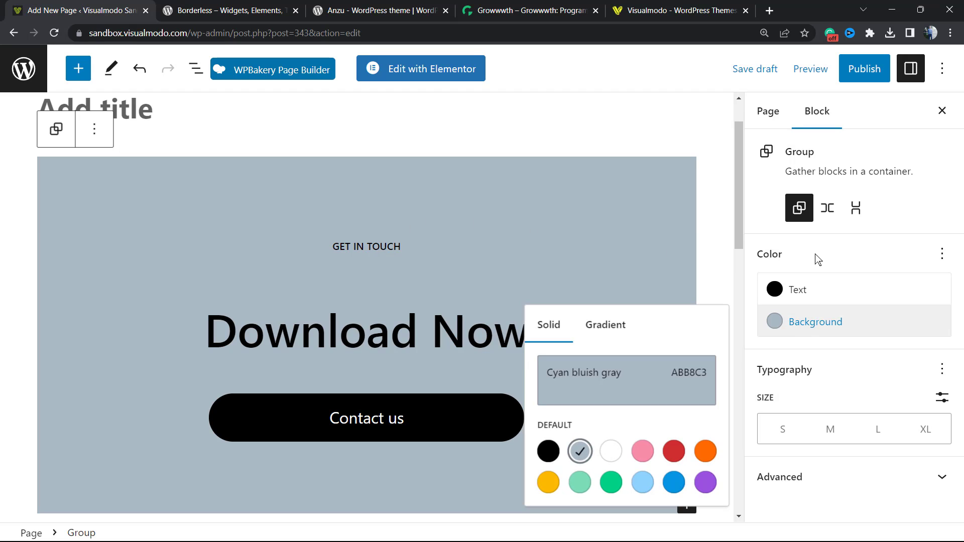
pyautogui.click(828, 208)
# Step: Try the Row and Stack variations, then revert the group to the plain Group layout
pyautogui.click(828, 208)
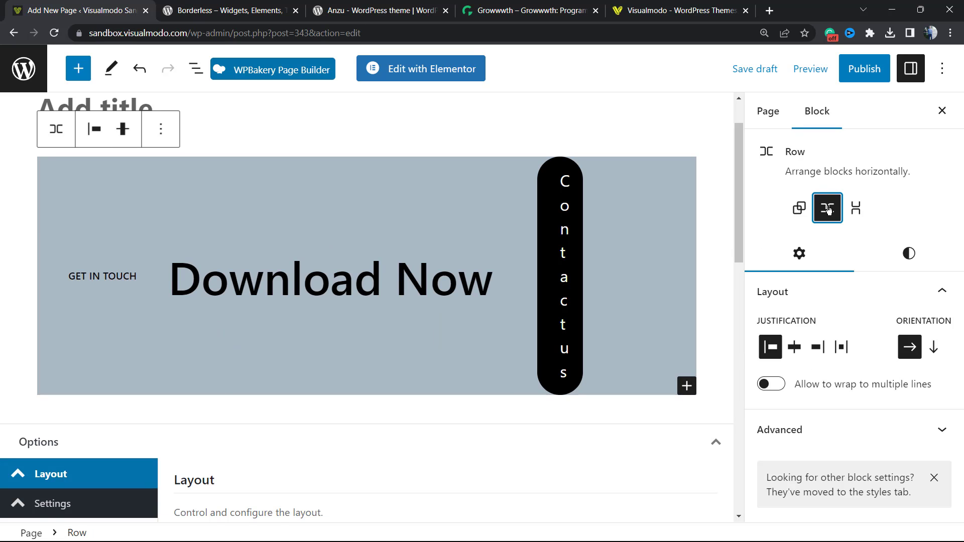
pyautogui.click(799, 208)
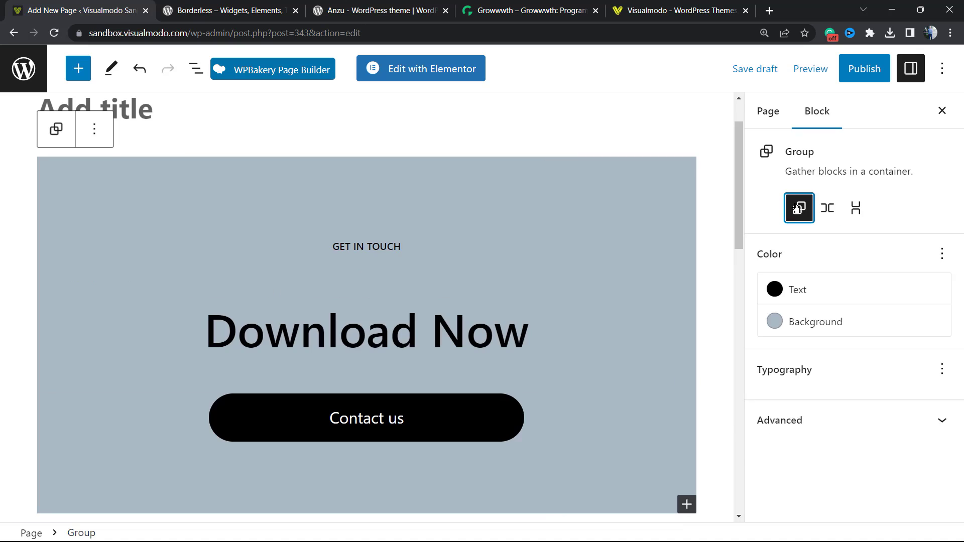
pyautogui.click(856, 209)
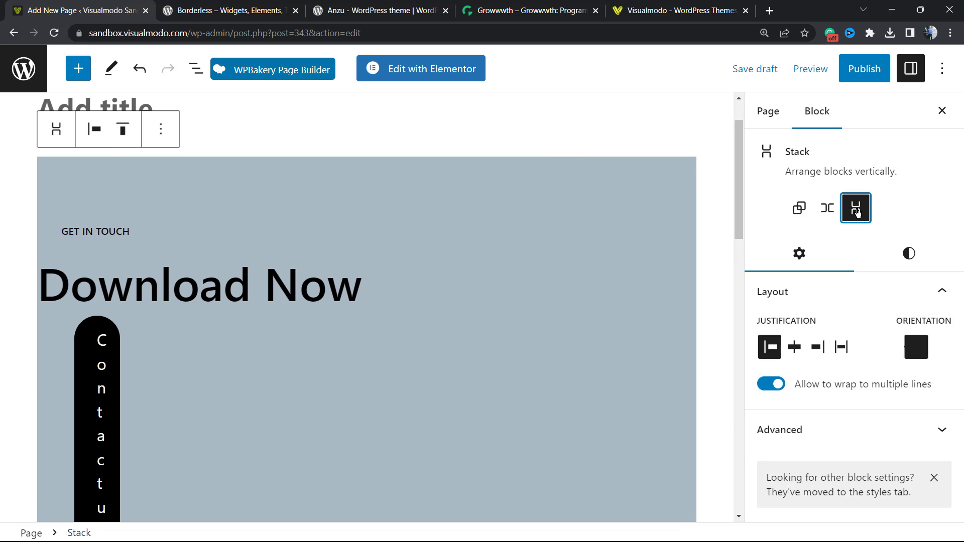
pyautogui.click(813, 211)
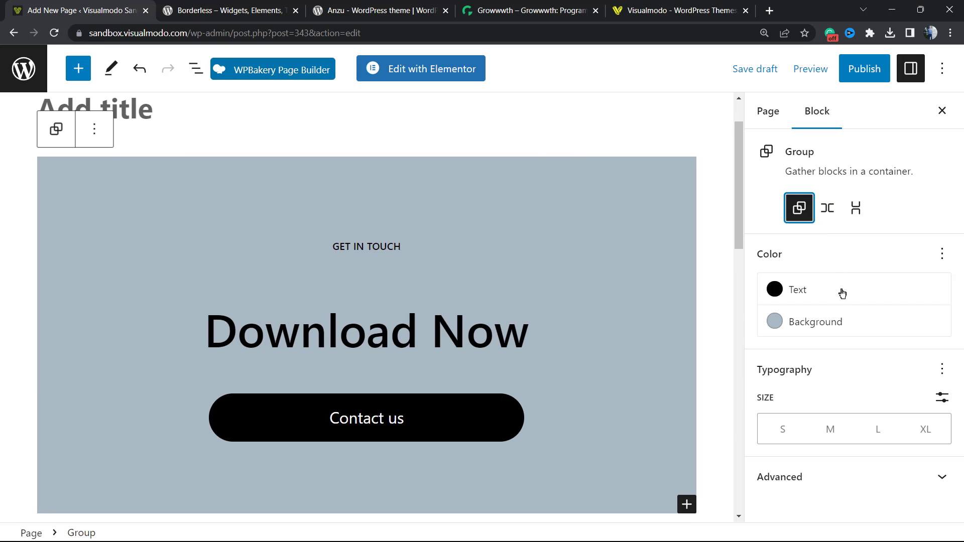
# Step: Try the group's text sizes M, L and XL, settling back on S
pyautogui.click(832, 431)
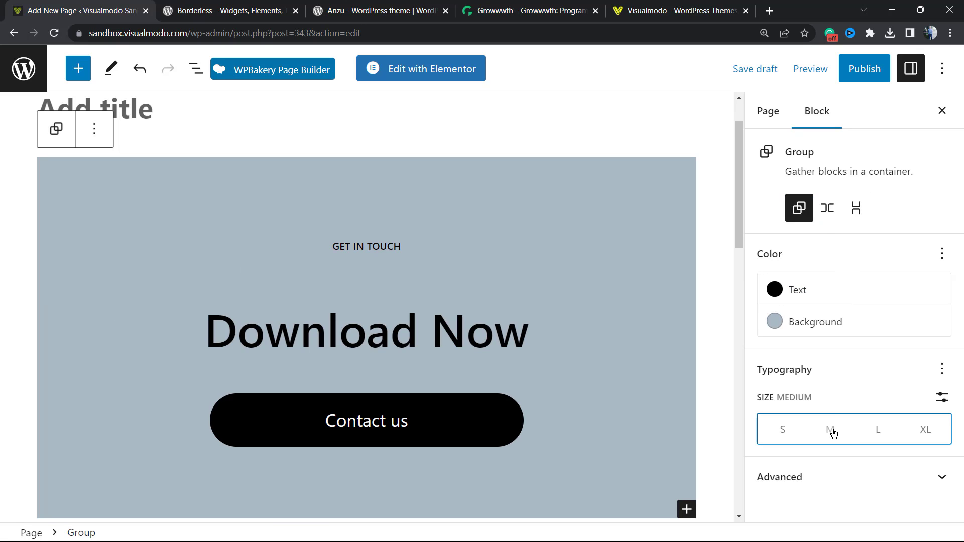
pyautogui.click(876, 436)
pyautogui.click(922, 432)
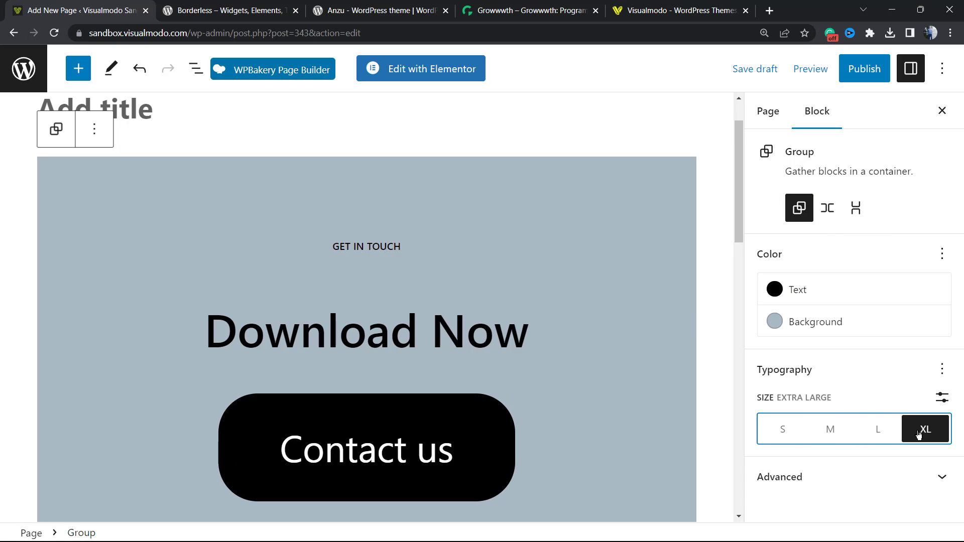
pyautogui.click(784, 432)
pyautogui.scroll(-3, 399, 356)
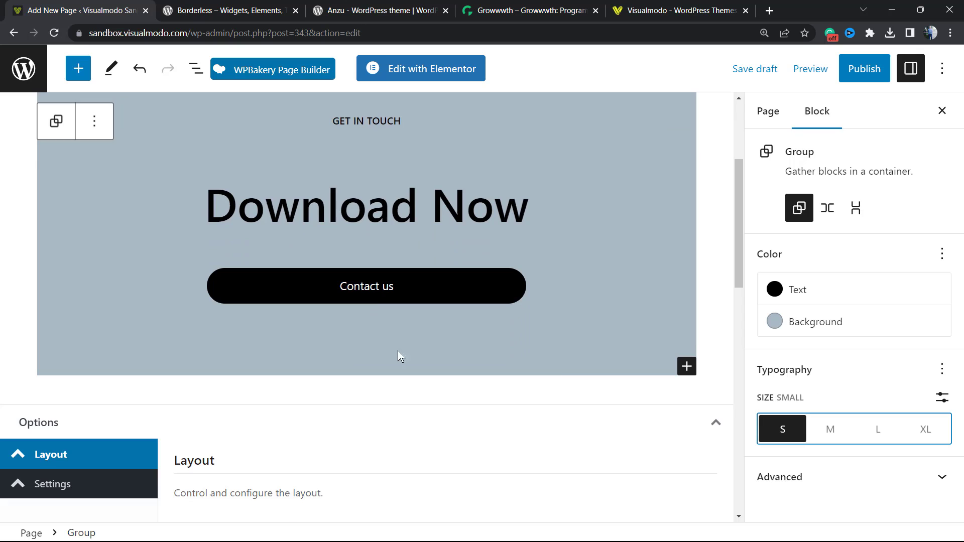
pyautogui.scroll(1, 399, 355)
# Step: Add an empty paragraph block directly below the gray Download Now group
pyautogui.click(357, 271)
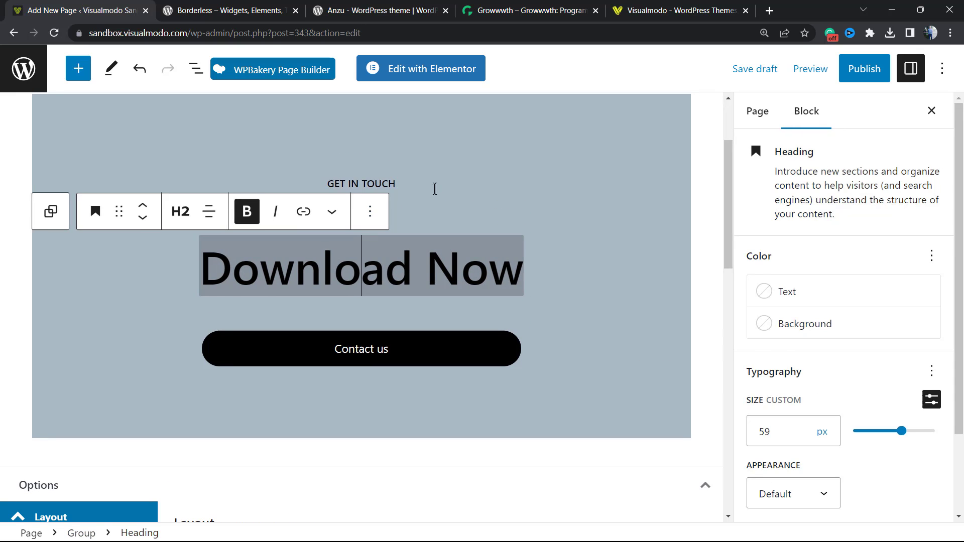
pyautogui.click(454, 184)
pyautogui.scroll(2, 331, 208)
pyautogui.click(371, 362)
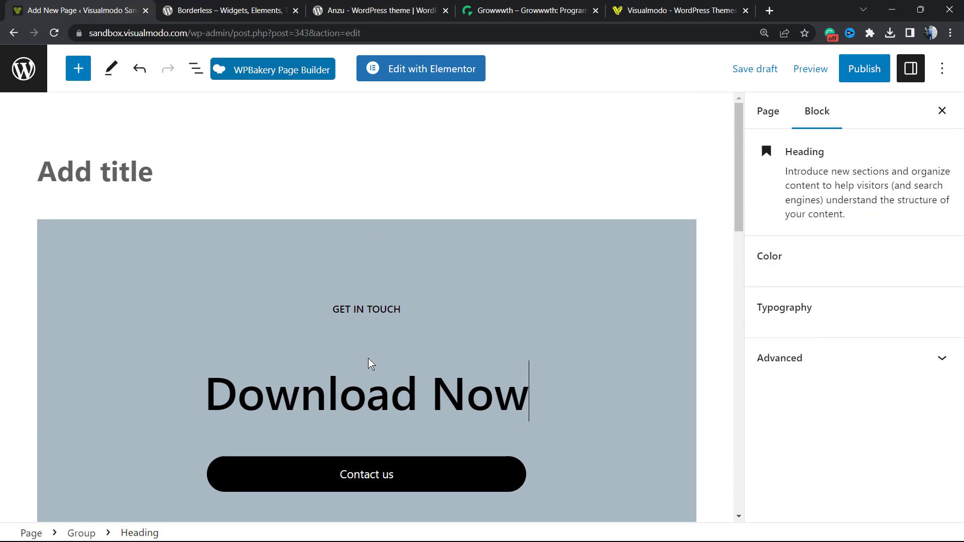
pyautogui.scroll(-1, 566, 365)
pyautogui.scroll(1, 502, 360)
pyautogui.click(394, 338)
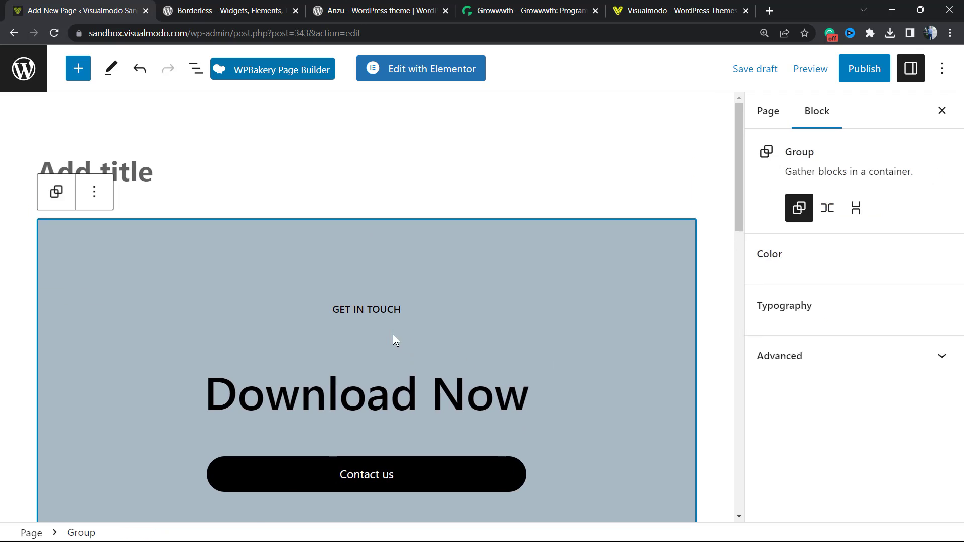
pyautogui.click(612, 353)
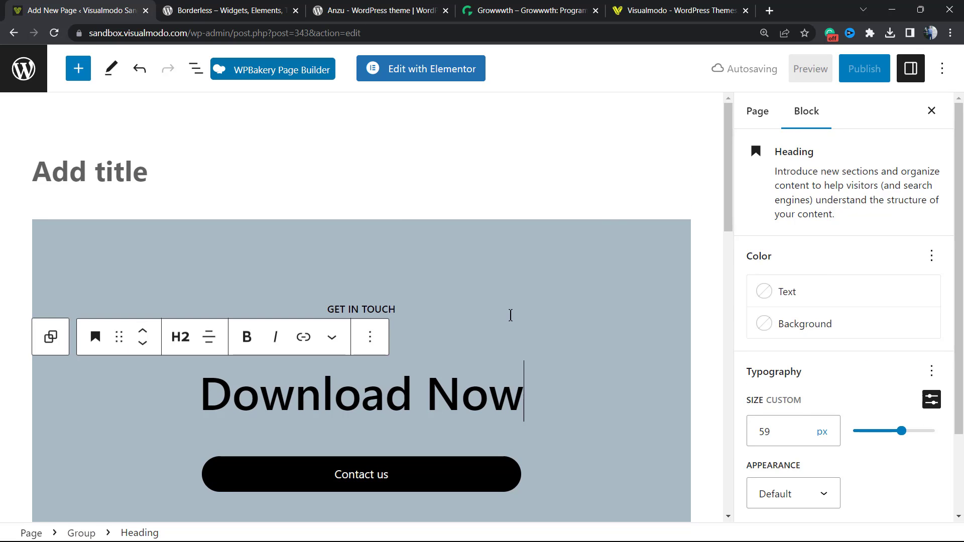
pyautogui.scroll(-5, 510, 322)
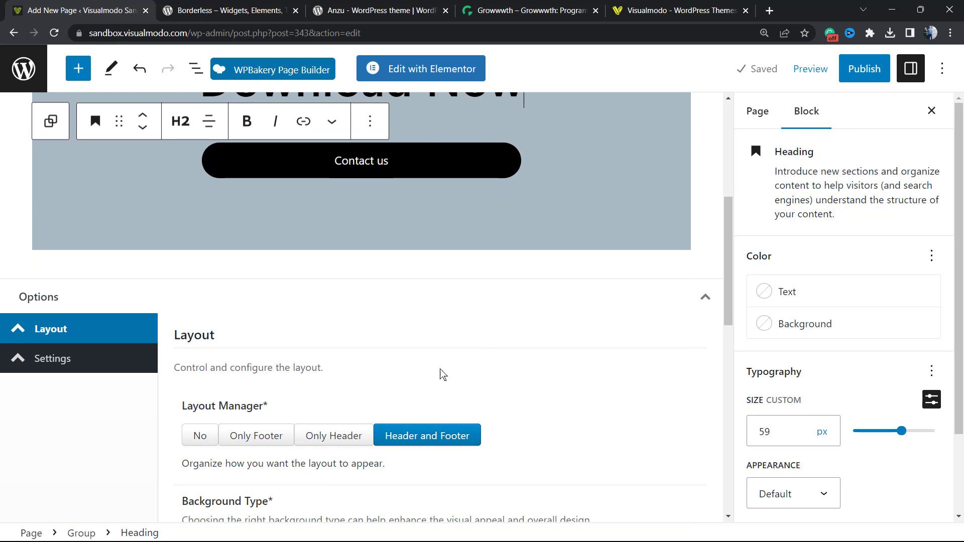
pyautogui.click(411, 271)
pyautogui.click(372, 287)
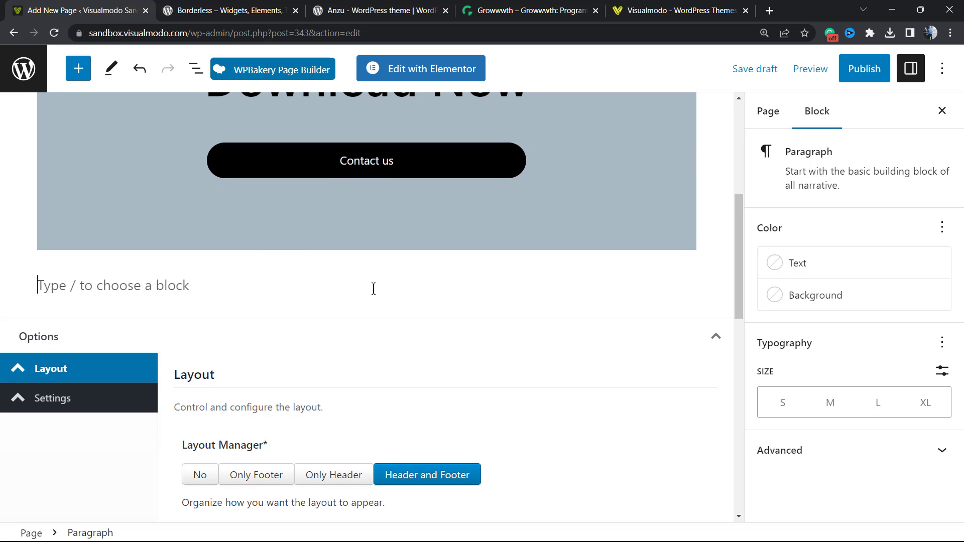
pyautogui.scroll(1, 578, 297)
pyautogui.scroll(1, 578, 297)
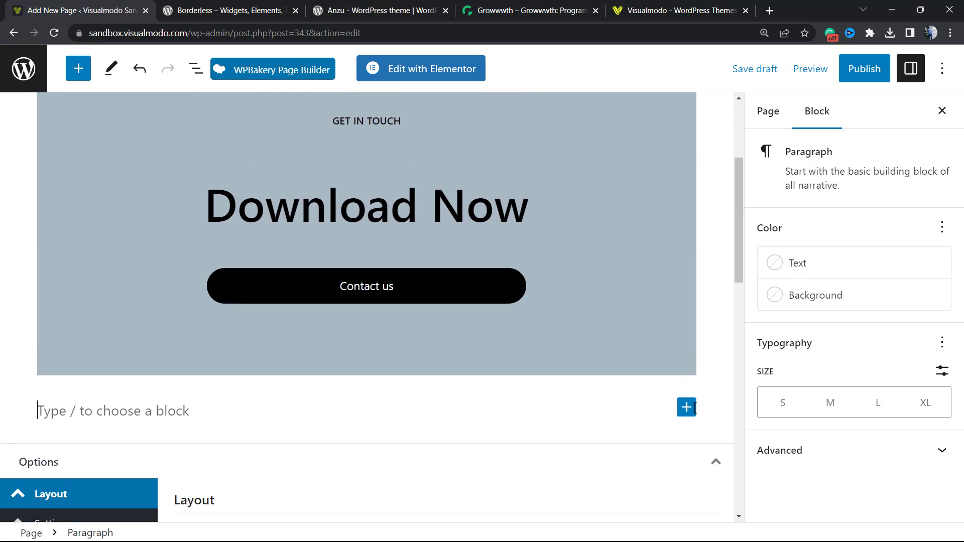
# Step: Insert the Call to Action 'Event details' pattern below the group from the full block library
pyautogui.click(686, 406)
pyautogui.click(799, 374)
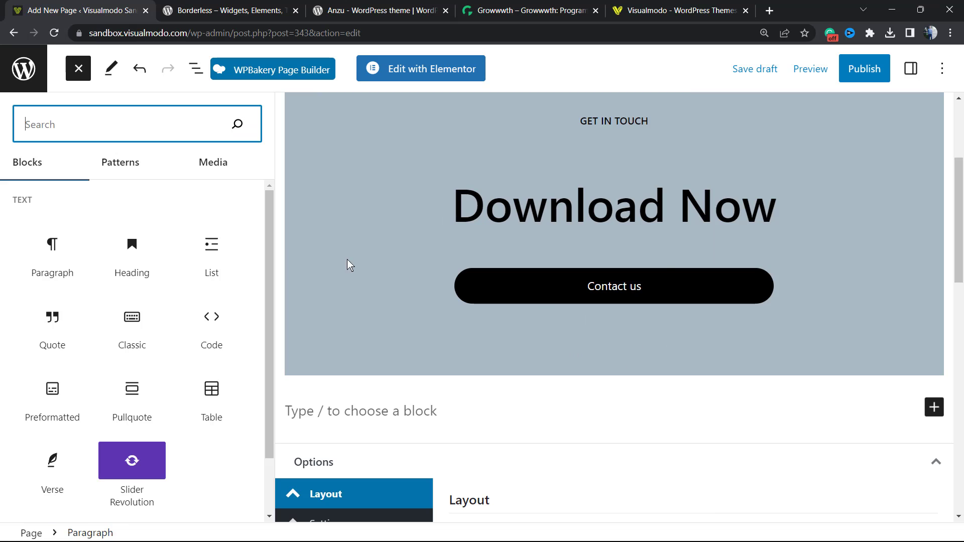
pyautogui.click(151, 170)
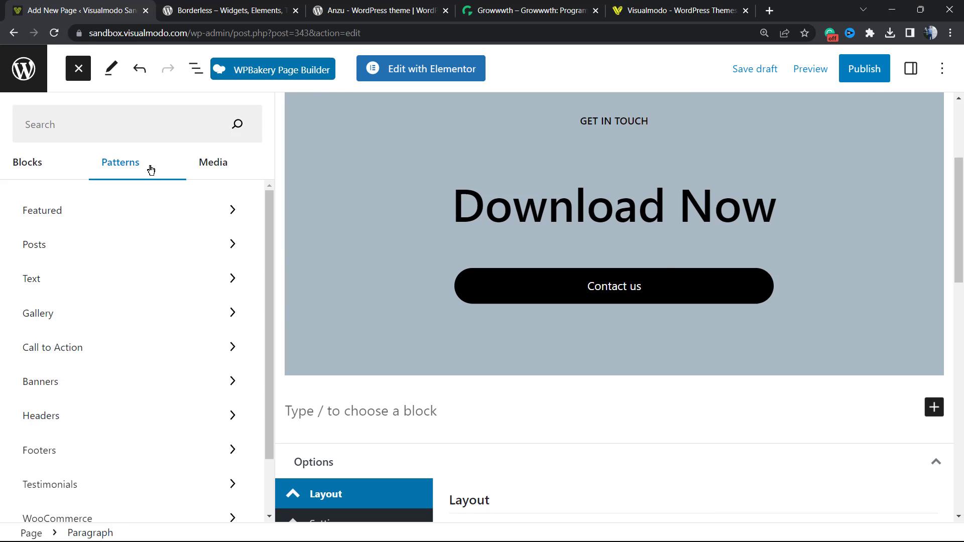
pyautogui.click(101, 350)
pyautogui.scroll(-6, 357, 310)
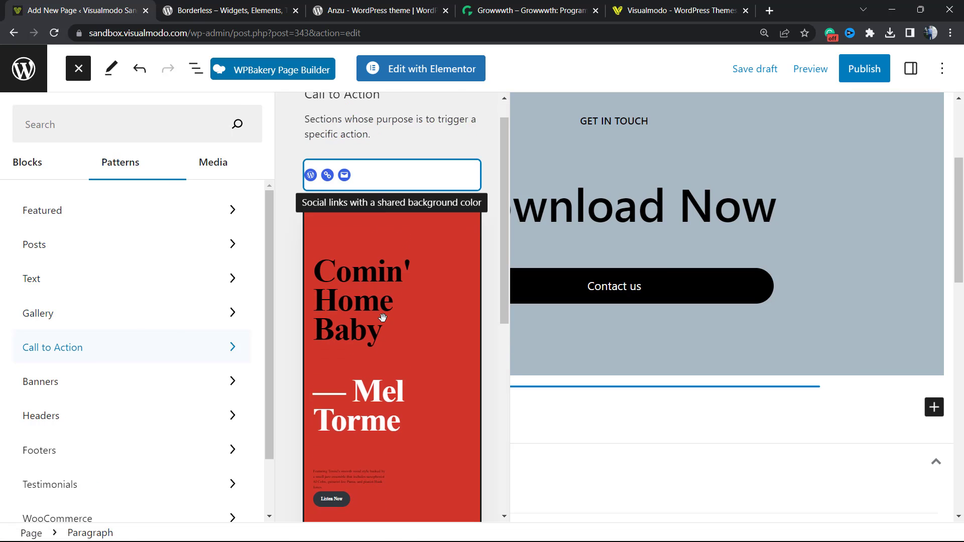
pyautogui.scroll(-5, 385, 318)
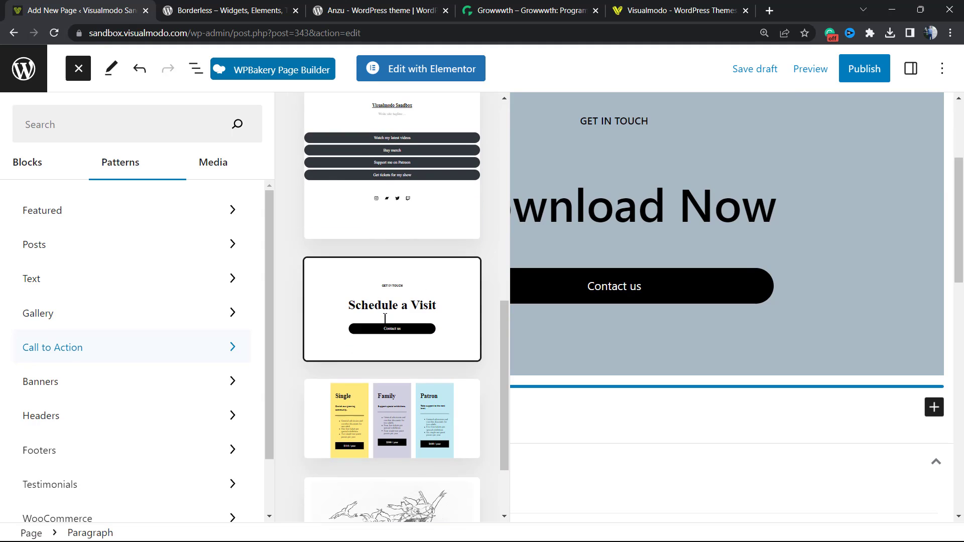
pyautogui.click(404, 422)
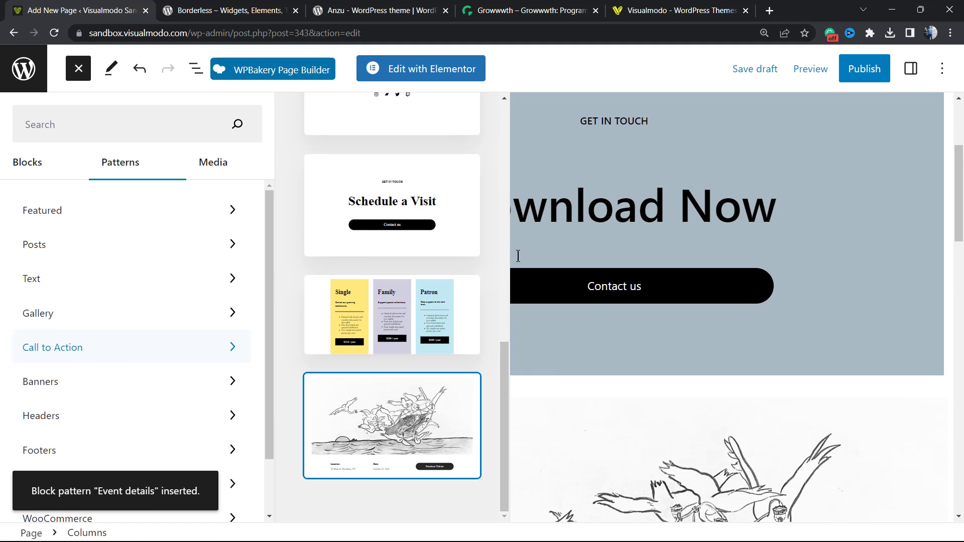
pyautogui.click(573, 226)
# Step: Inspect the event illustration, Location, date October 24, 2021 and the Purchase Tickets button
pyautogui.scroll(-5, 572, 226)
pyautogui.click(555, 226)
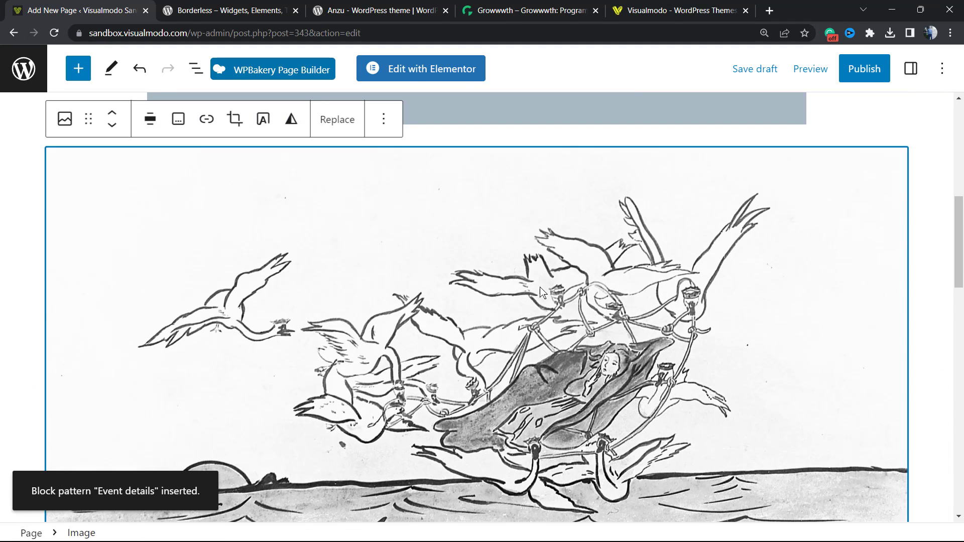
pyautogui.scroll(-2, 473, 264)
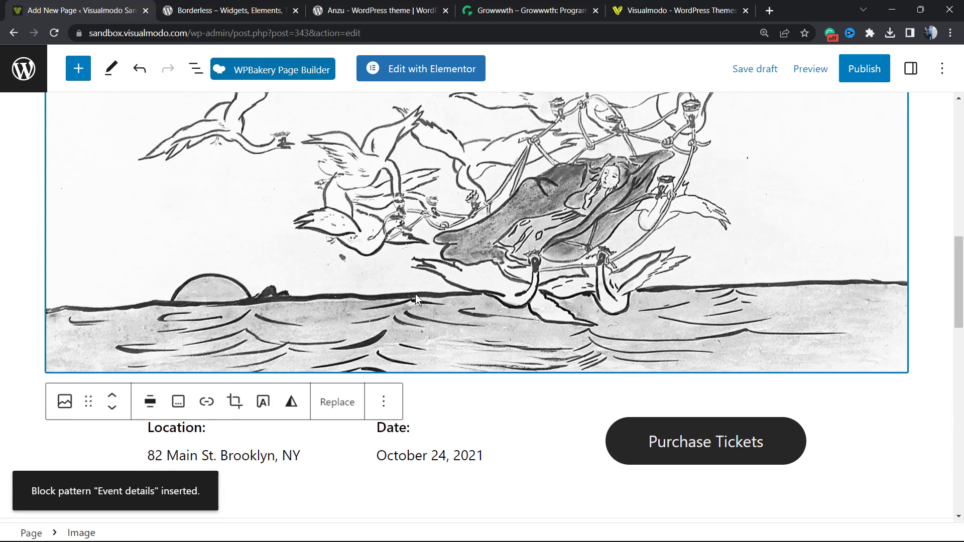
pyautogui.scroll(4, 415, 294)
pyautogui.scroll(-1, 405, 316)
pyautogui.scroll(-3, 405, 316)
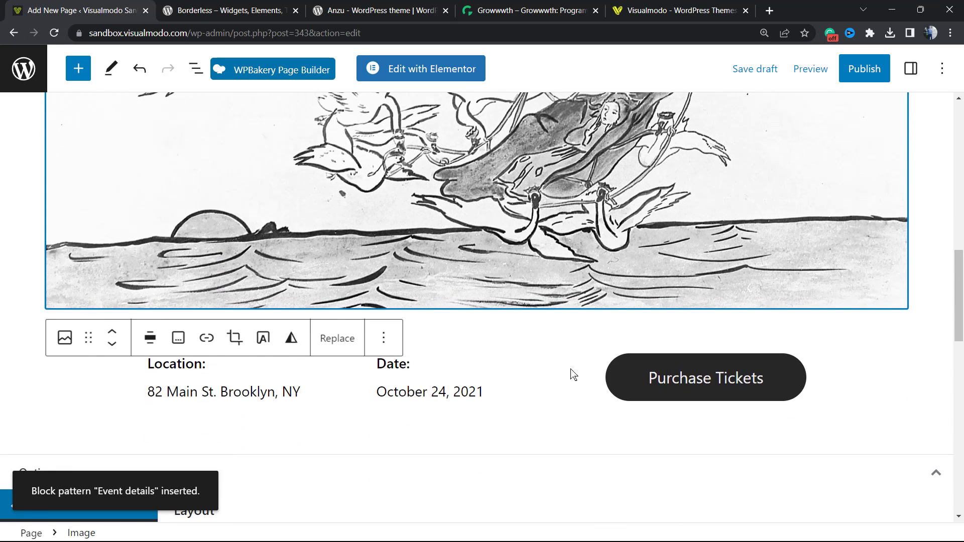
pyautogui.click(544, 377)
pyautogui.doubleClick(176, 362)
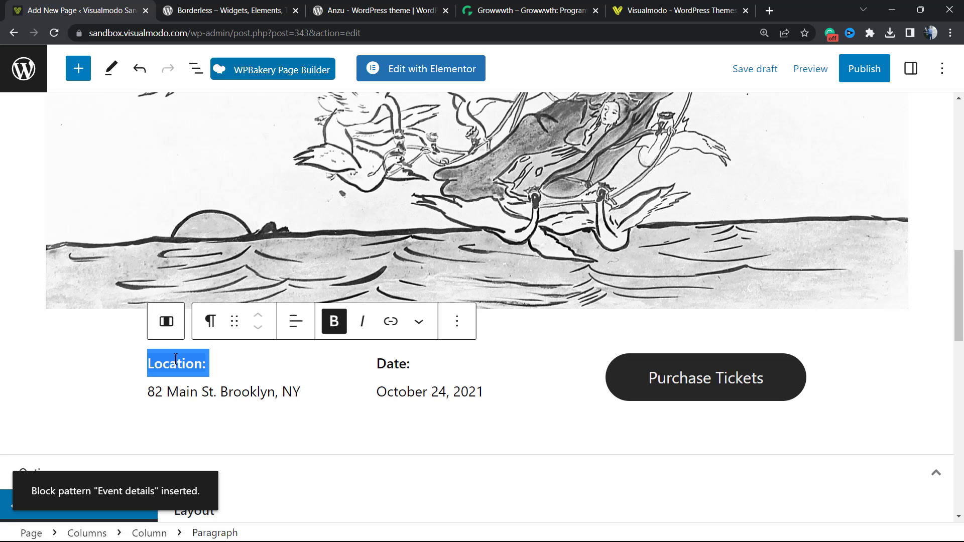
pyautogui.click(218, 391)
pyautogui.tripleClick(458, 402)
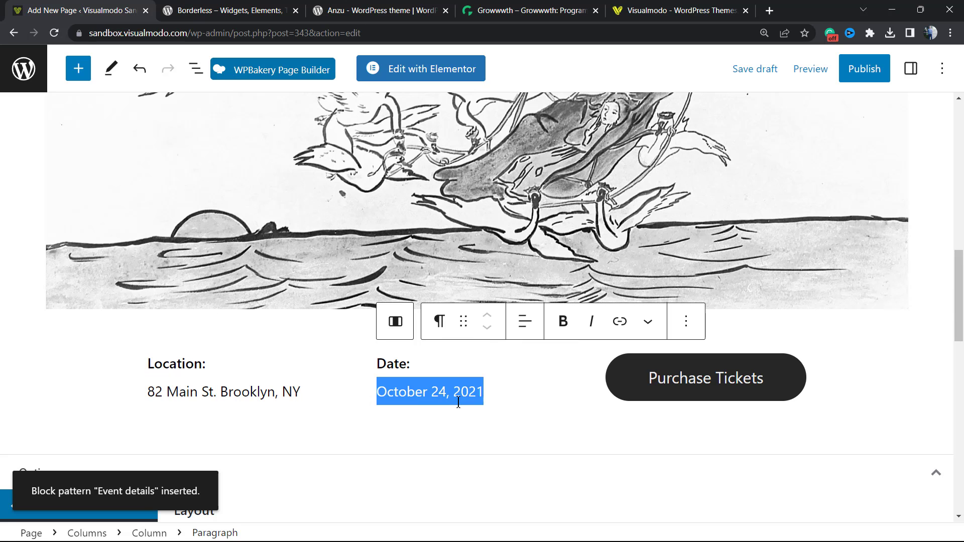
pyautogui.click(677, 397)
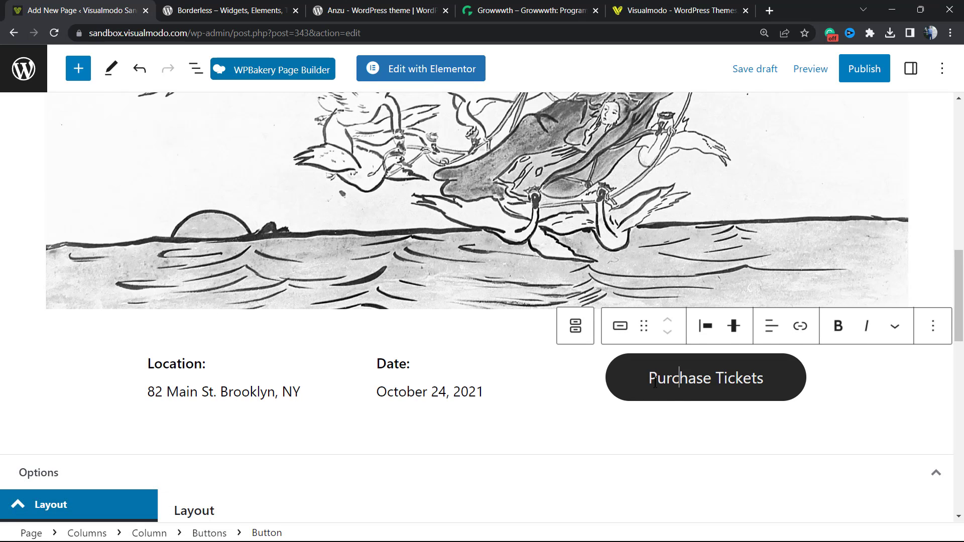
pyautogui.scroll(2, 655, 382)
pyautogui.scroll(-2, 679, 360)
pyautogui.scroll(8, 538, 381)
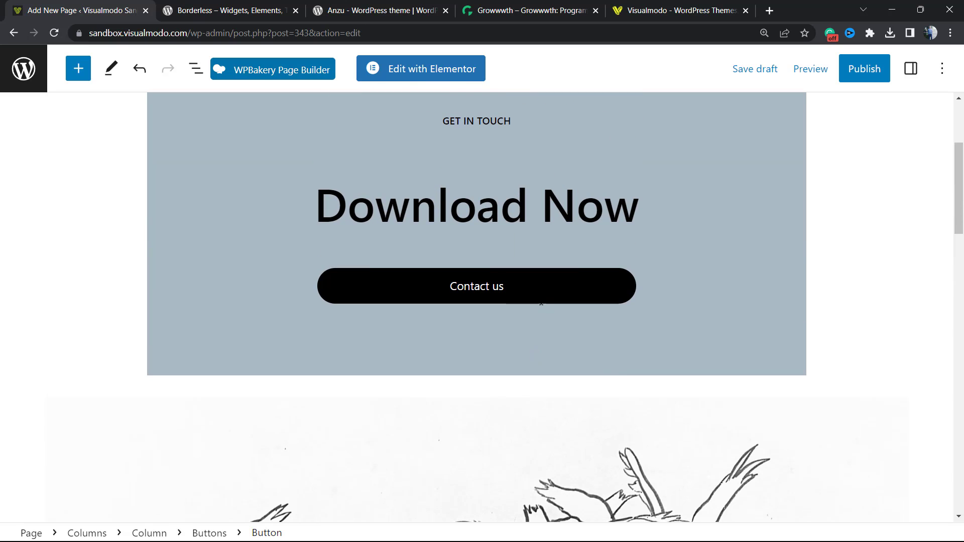
# Step: Try left-justifying the Contact us button, then set it back to centre
pyautogui.click(541, 303)
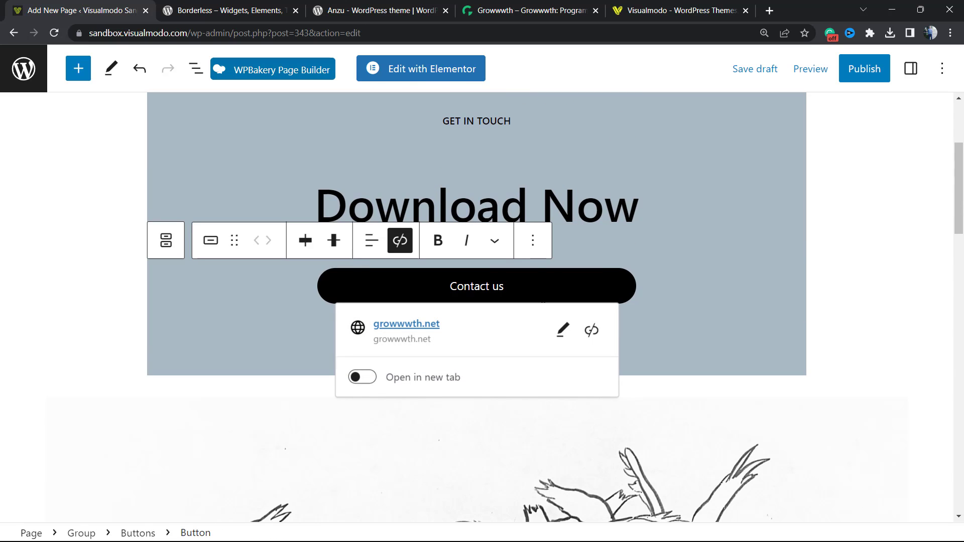
pyautogui.scroll(3, 543, 297)
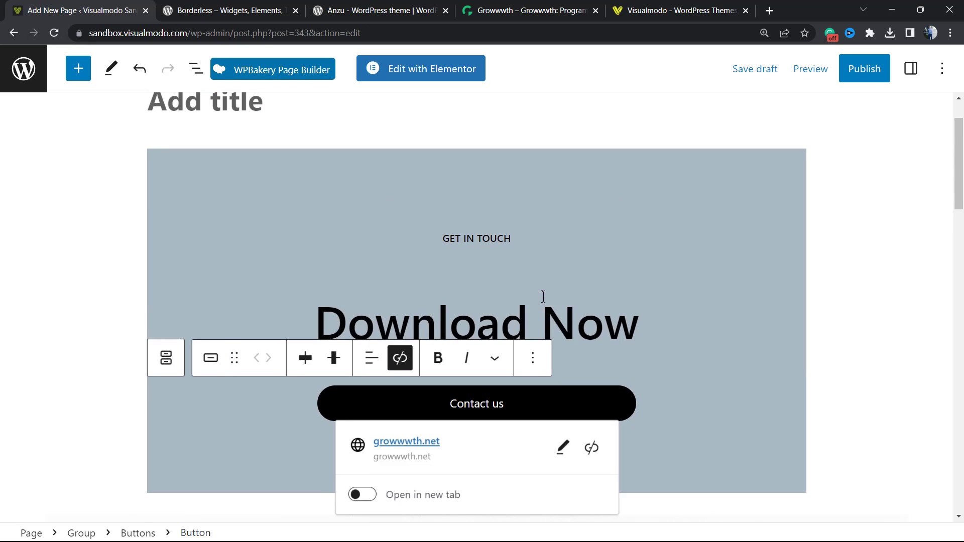
pyautogui.click(680, 331)
pyautogui.tripleClick(647, 333)
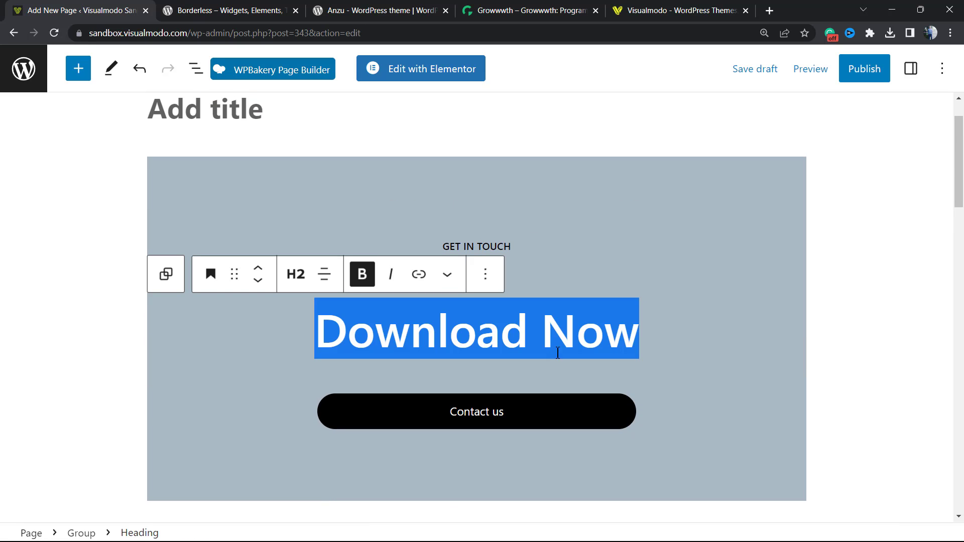
pyautogui.scroll(-1, 558, 353)
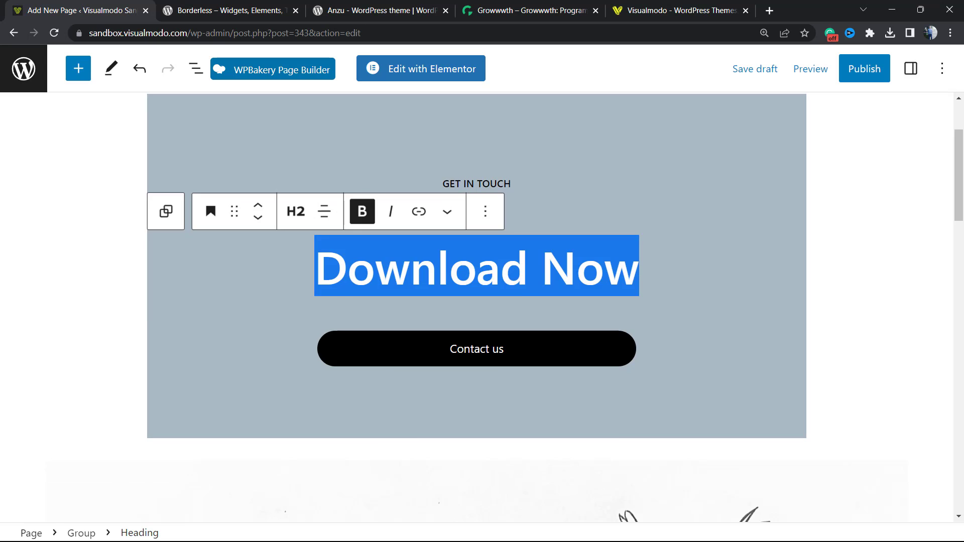
pyautogui.click(451, 349)
pyautogui.click(372, 308)
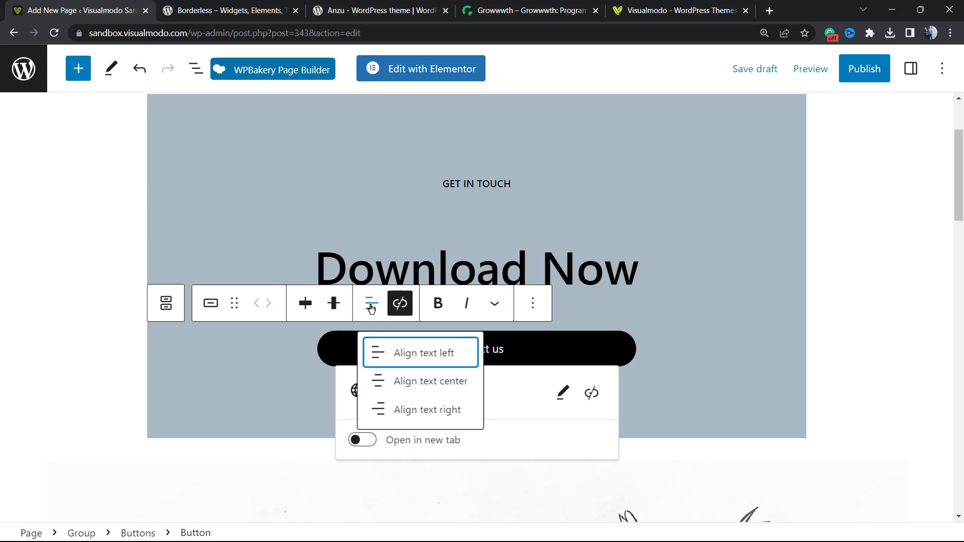
pyautogui.click(304, 304)
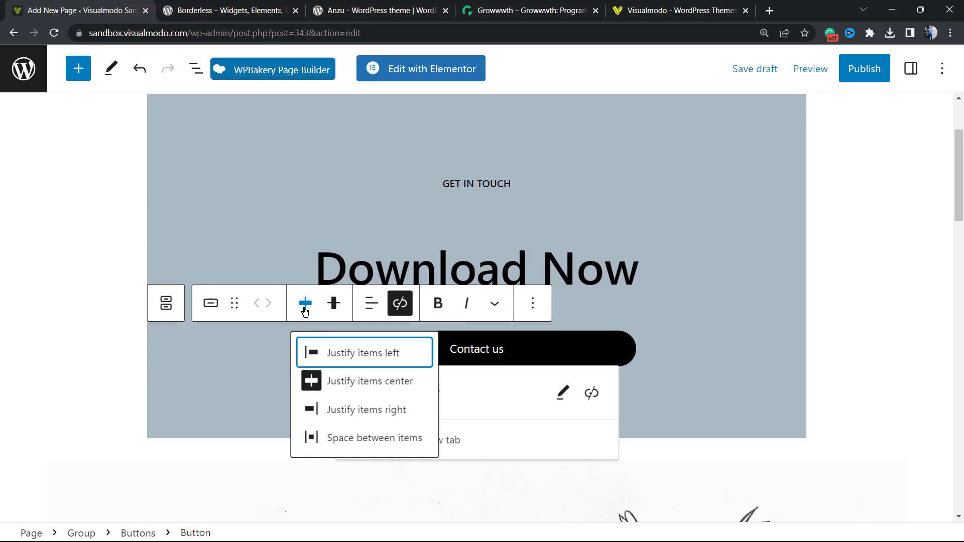
pyautogui.click(355, 353)
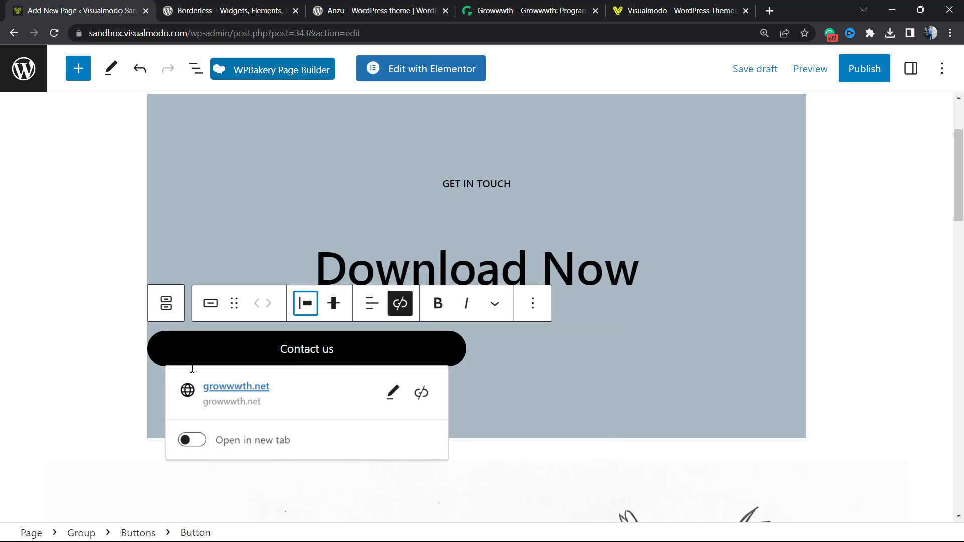
pyautogui.click(305, 304)
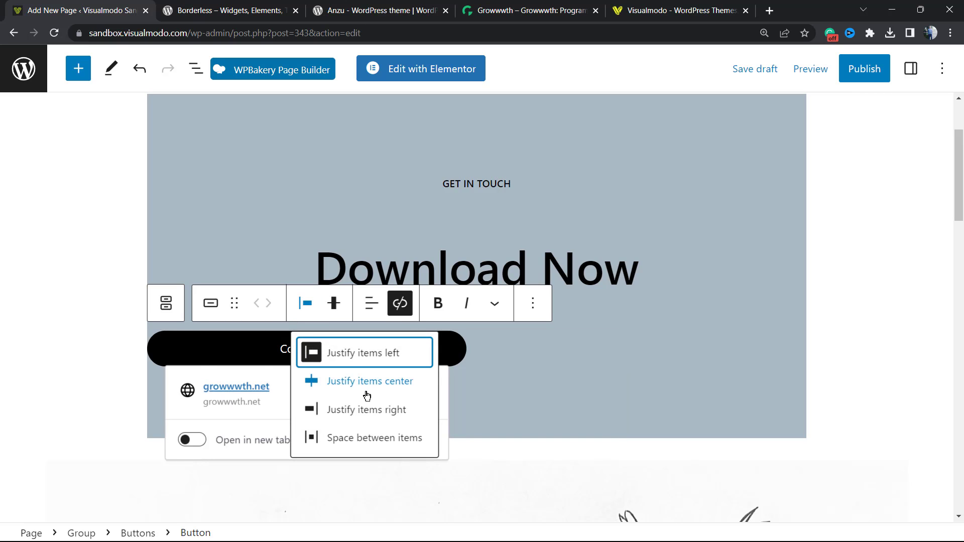
pyautogui.click(355, 382)
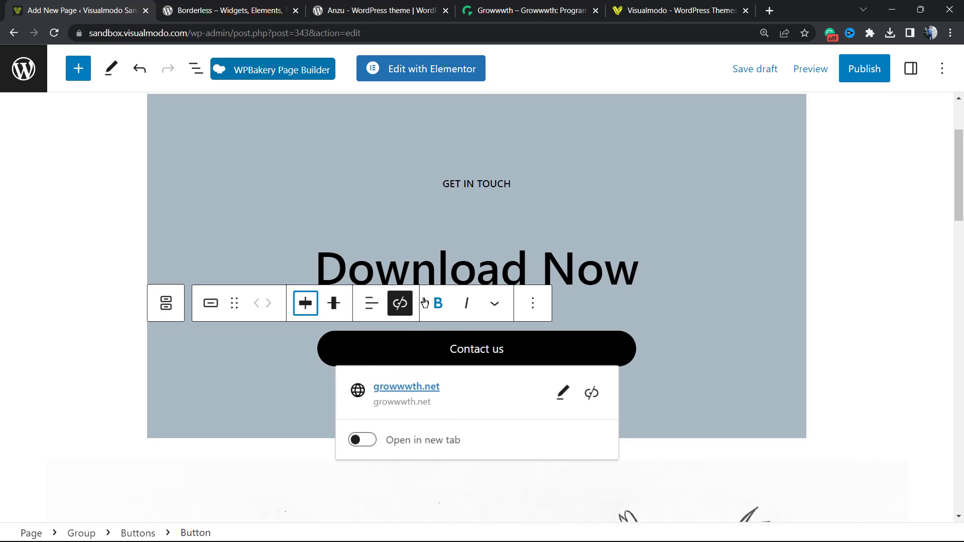
# Step: Left-align the Download Now heading and left-justify the Contact us button
pyautogui.tripleClick(411, 270)
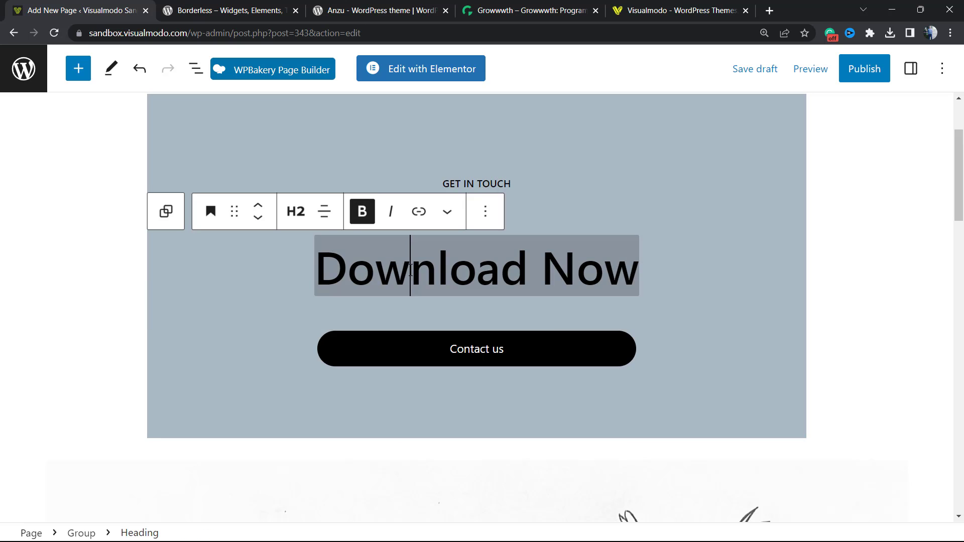
pyautogui.click(324, 212)
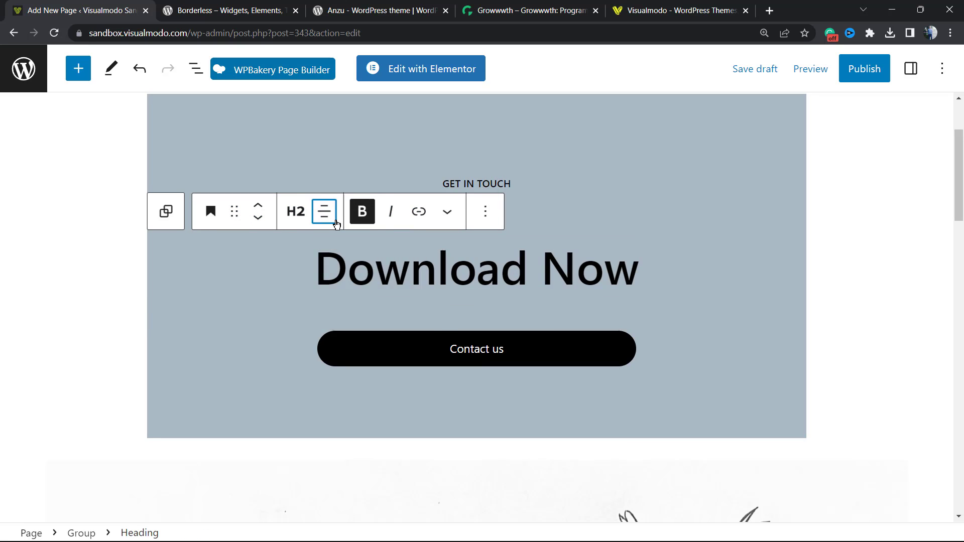
pyautogui.click(351, 262)
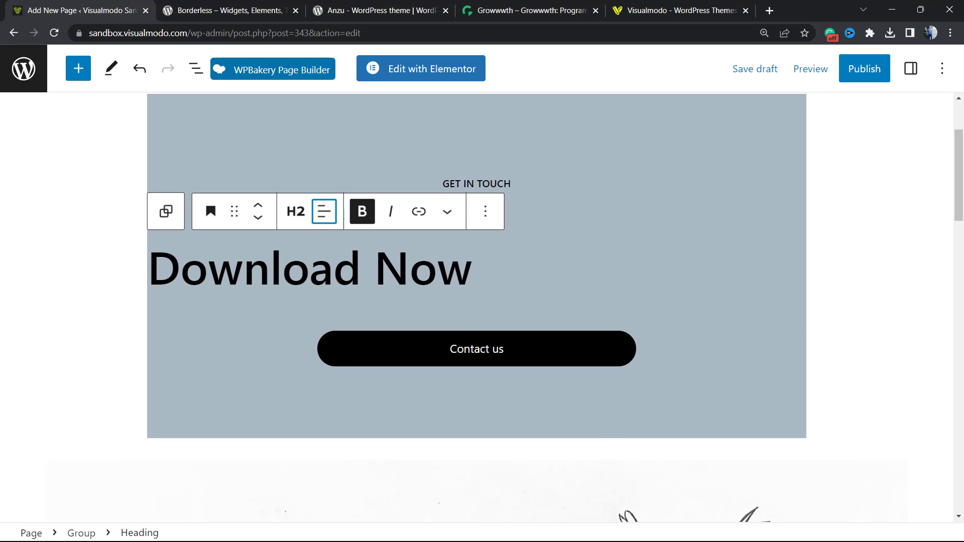
pyautogui.click(451, 349)
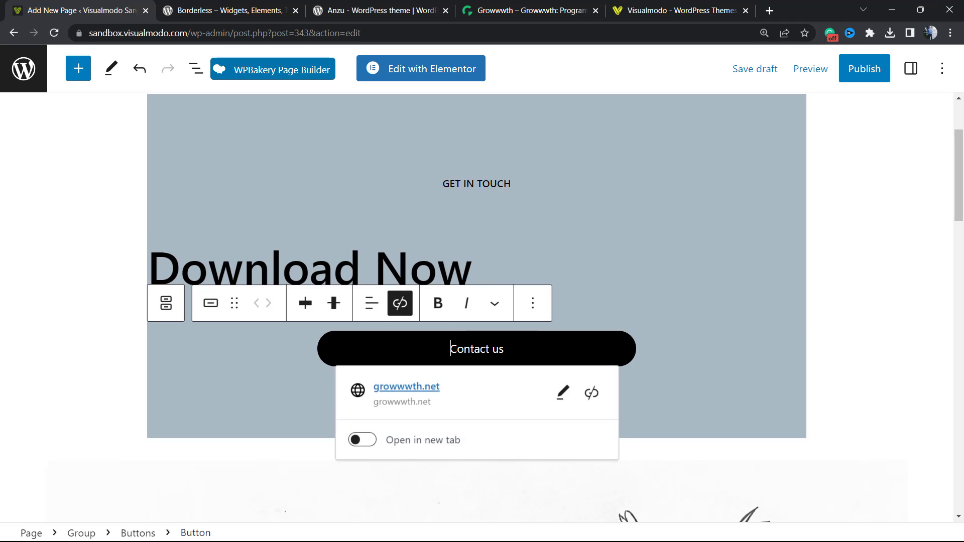
pyautogui.click(306, 303)
pyautogui.click(386, 357)
# Step: Left-align the GET IN TOUCH text to match
pyautogui.scroll(1, 463, 248)
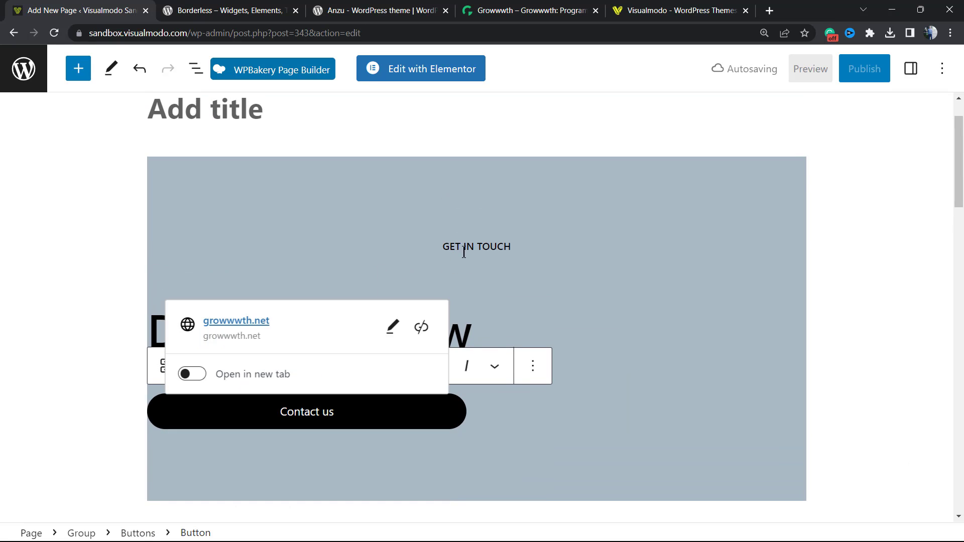
pyautogui.tripleClick(466, 246)
pyautogui.click(283, 206)
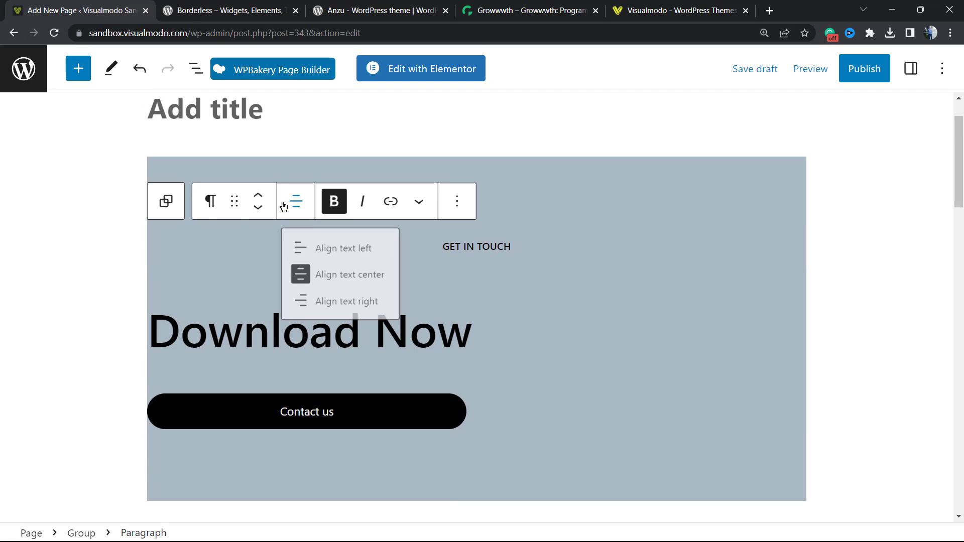
pyautogui.click(344, 251)
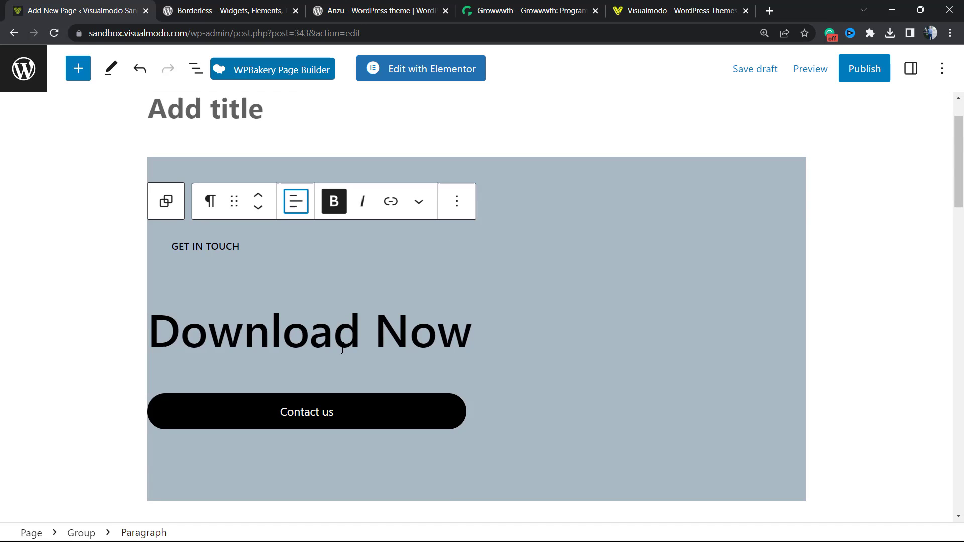
pyautogui.scroll(1, 407, 335)
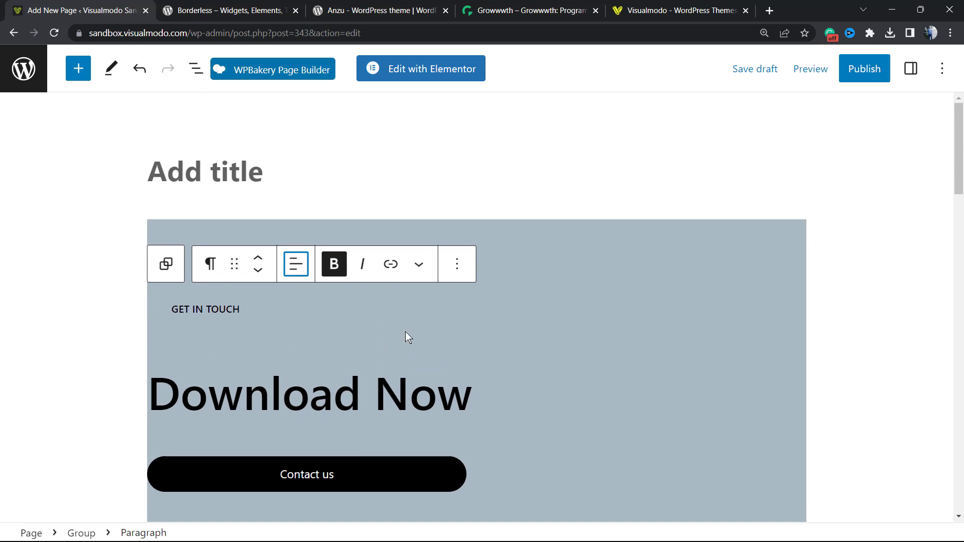
pyautogui.scroll(-8, 409, 337)
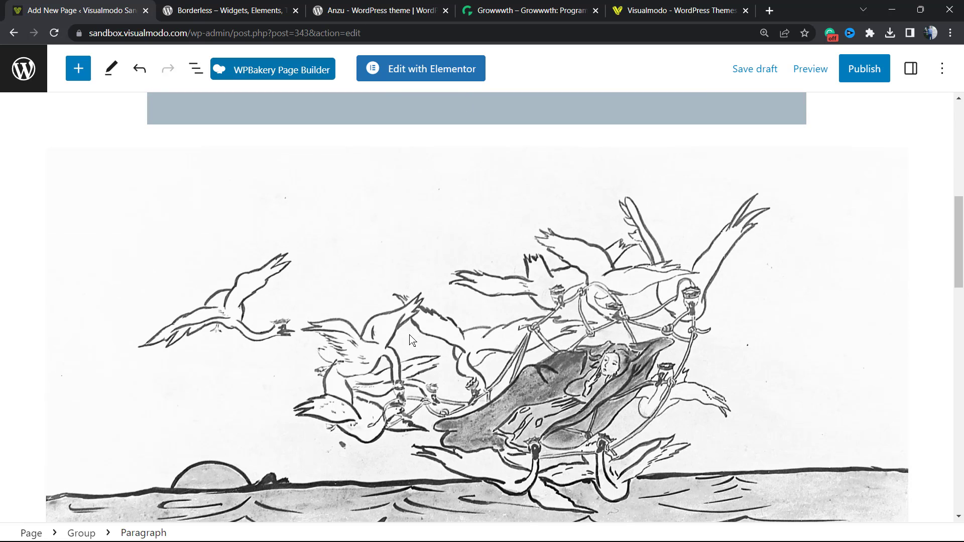
pyautogui.scroll(6, 415, 321)
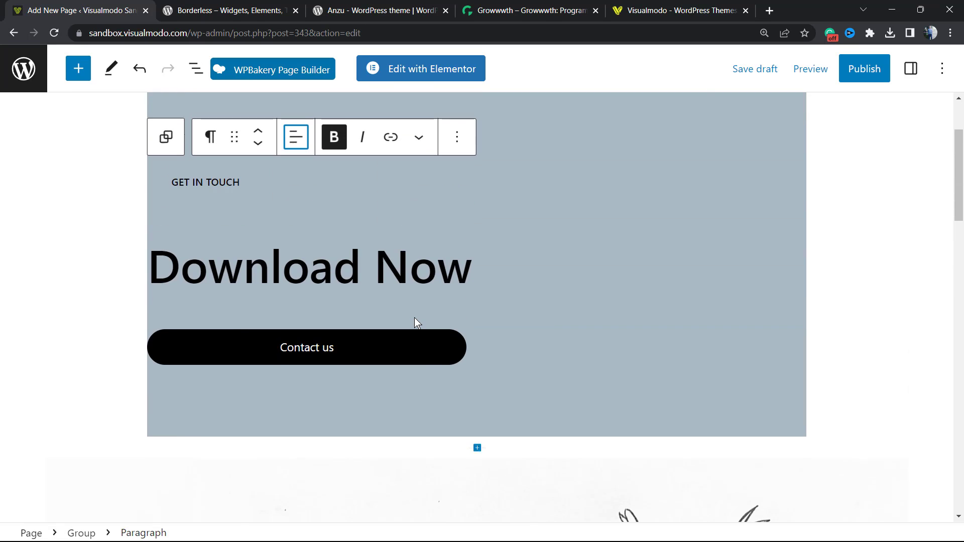
pyautogui.scroll(3, 415, 316)
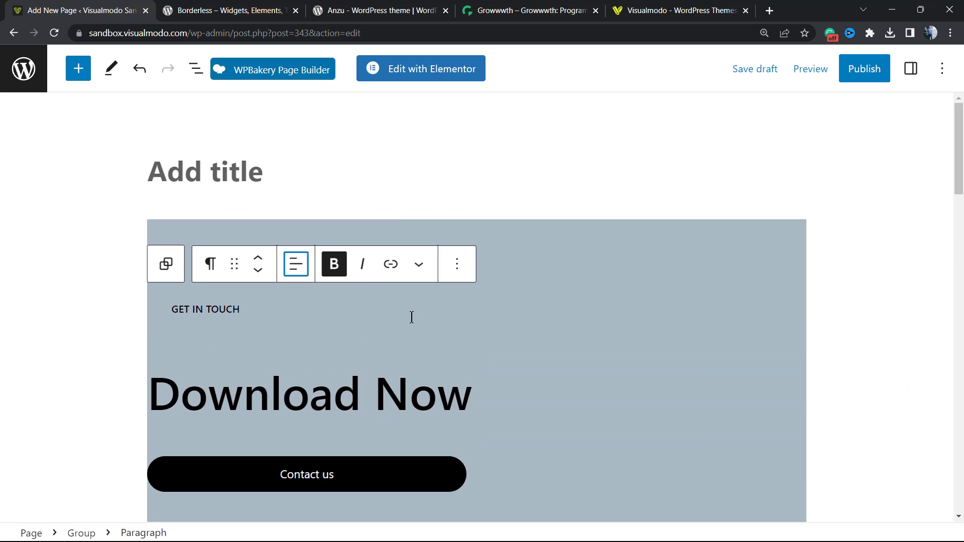
# Step: Glance at the Borderless plugin page, then switch to the Anzu theme page on WordPress.org
pyautogui.click(231, 10)
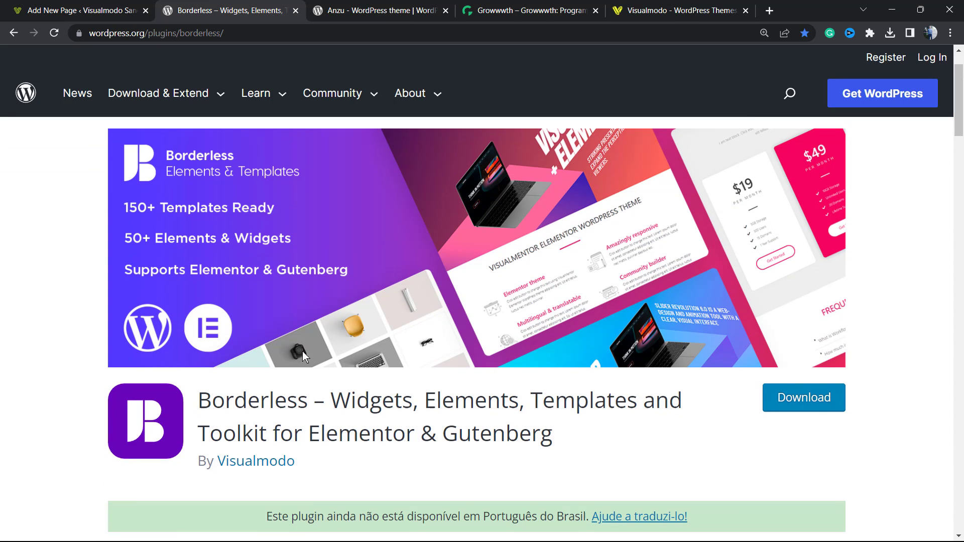
pyautogui.tripleClick(237, 400)
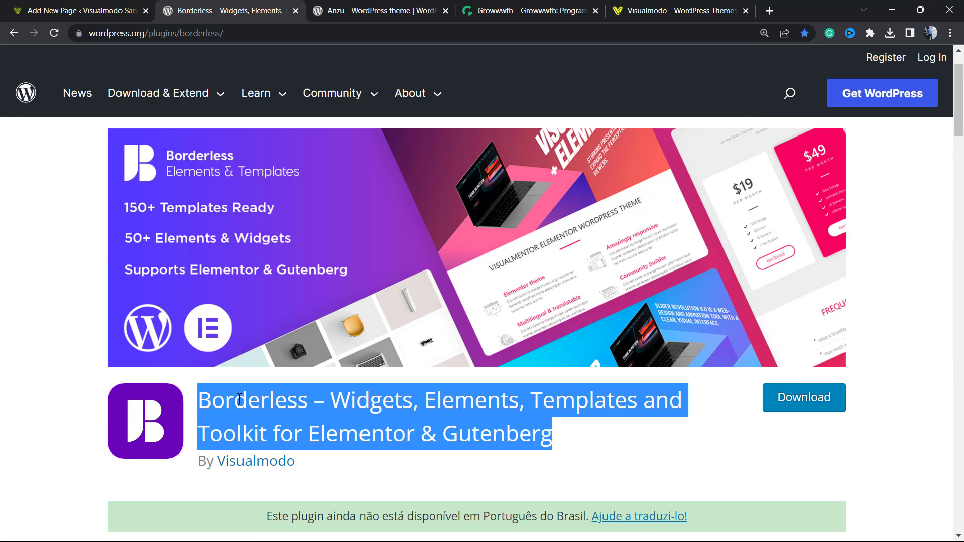
pyautogui.click(462, 408)
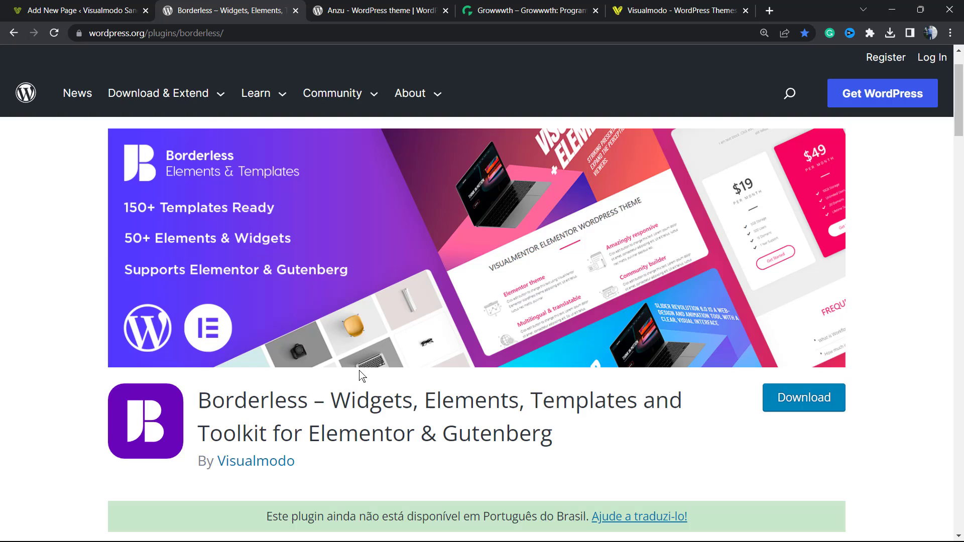
pyautogui.click(367, 2)
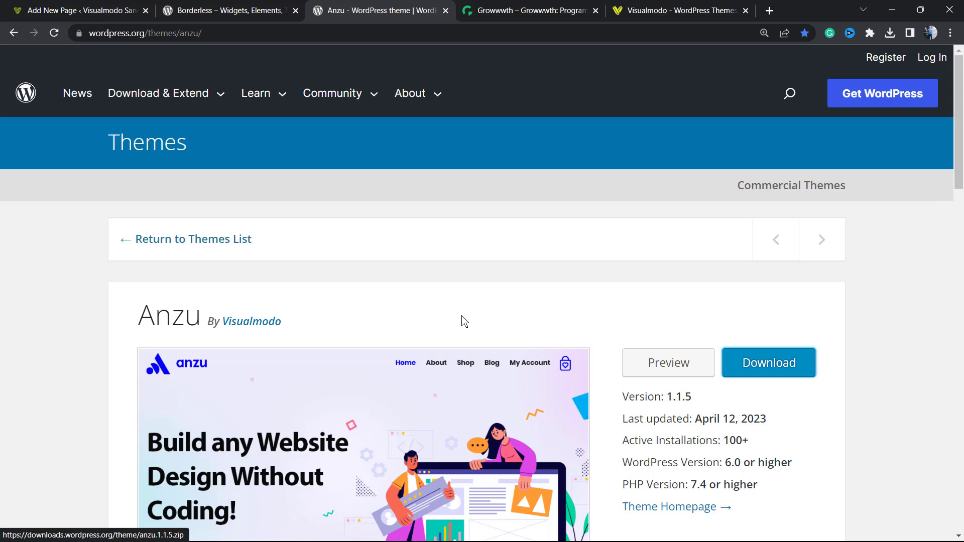
# Step: Bring up the Growwwth guest posting site and select its domain name
pyautogui.click(495, 8)
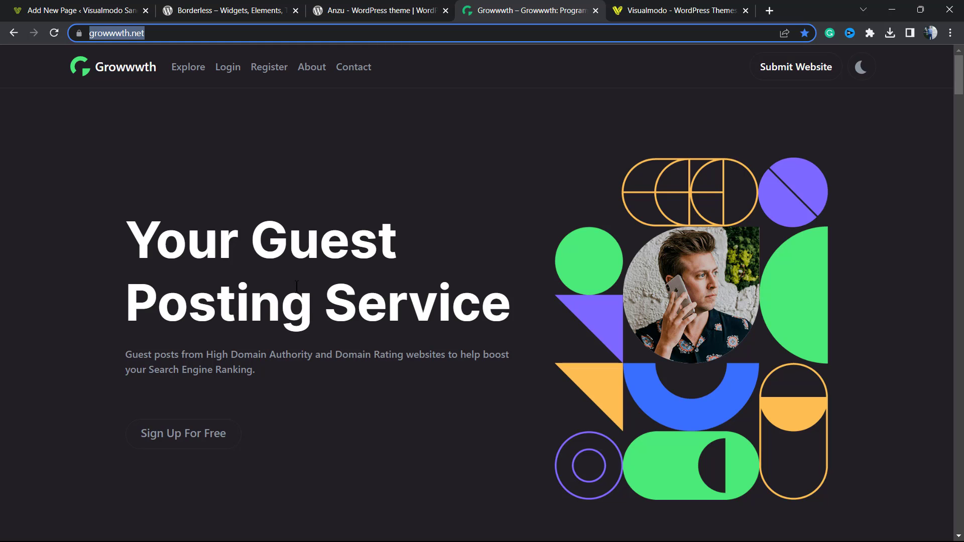
pyautogui.scroll(-5, 297, 286)
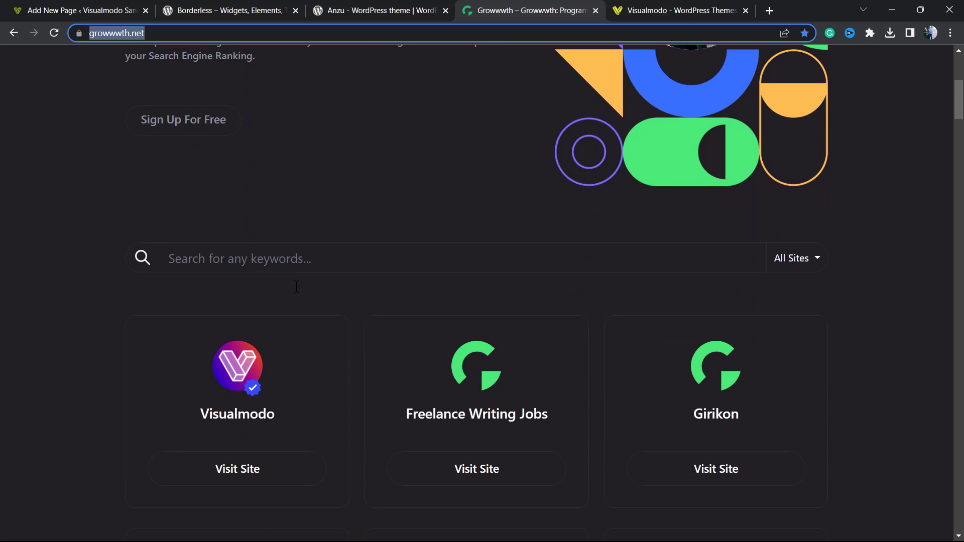
pyautogui.scroll(5, 297, 286)
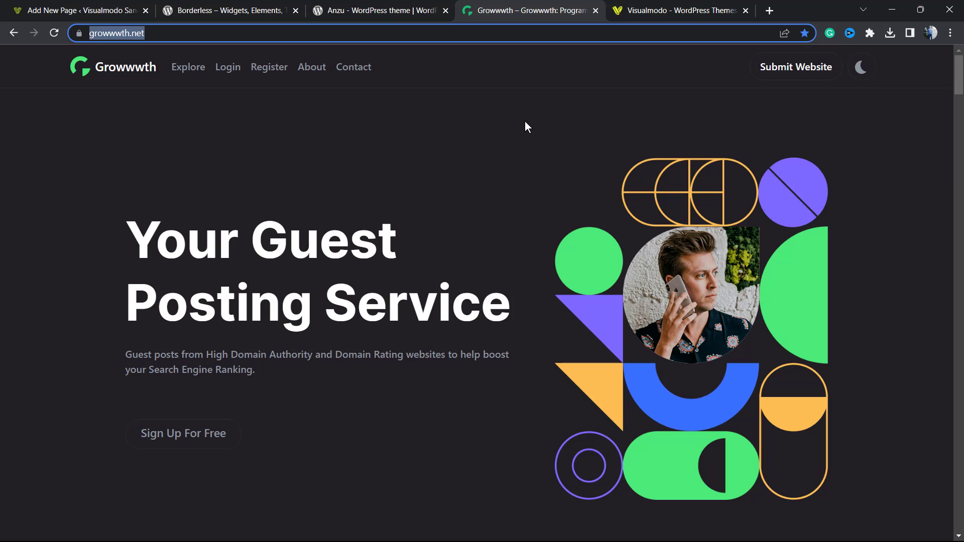
pyautogui.doubleClick(121, 34)
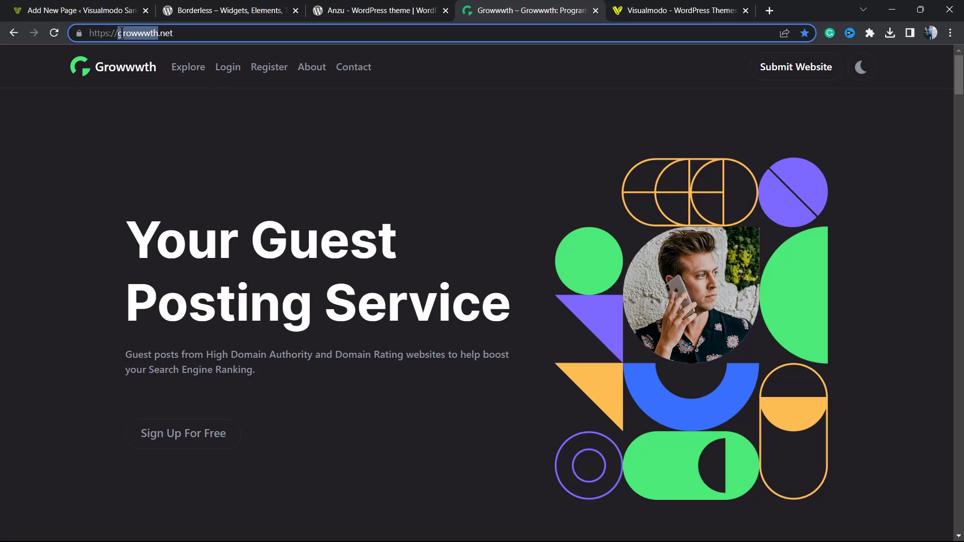
pyautogui.scroll(-2, 387, 245)
pyautogui.scroll(2, 389, 275)
# Step: Browse down the Growwwth site-card directory, then switch to the Visualmodo homepage
pyautogui.scroll(-10, 354, 292)
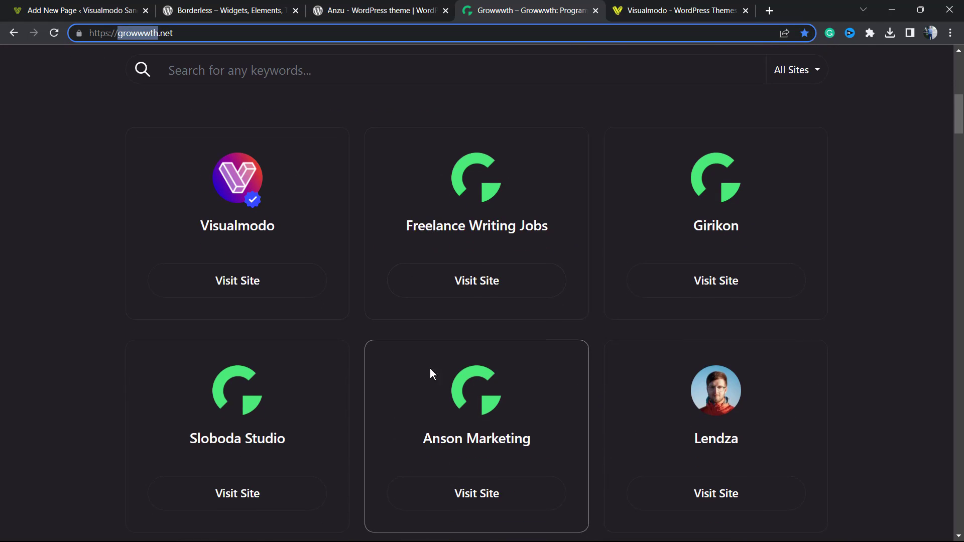
pyautogui.scroll(-6, 430, 373)
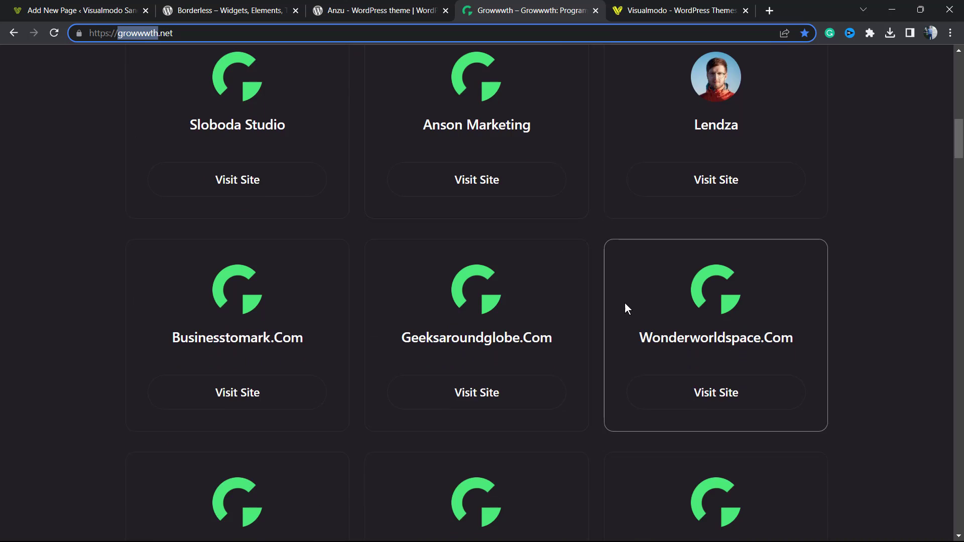
pyautogui.scroll(-16, 624, 306)
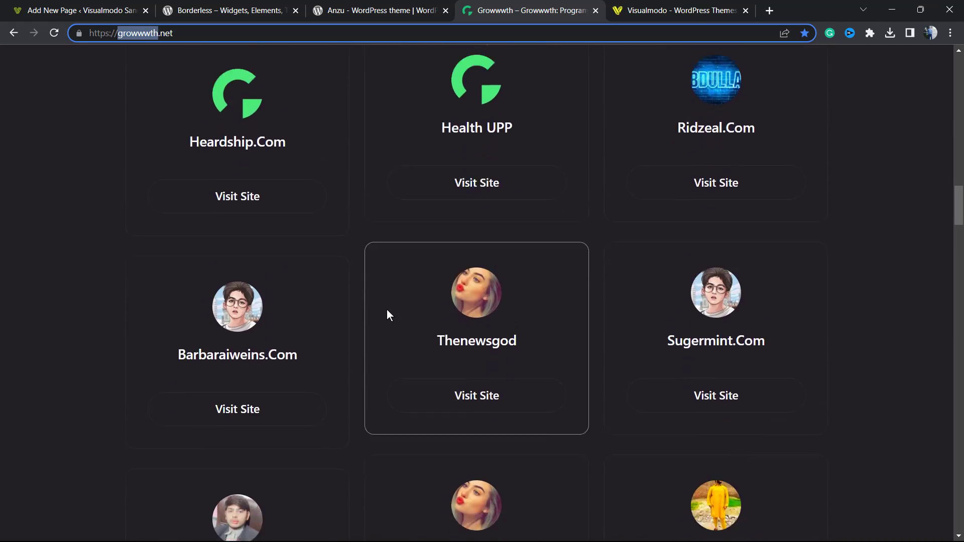
pyautogui.scroll(-19, 387, 310)
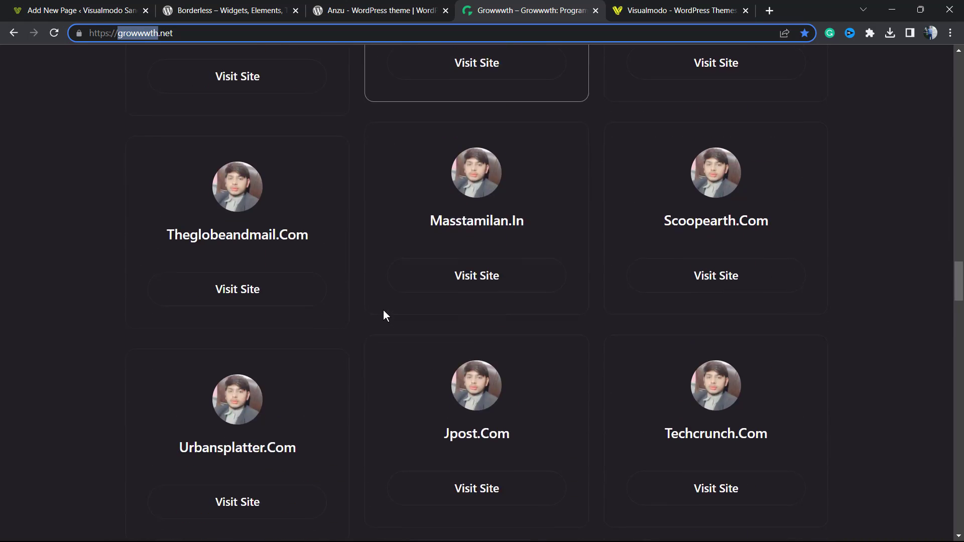
pyautogui.scroll(-10, 384, 311)
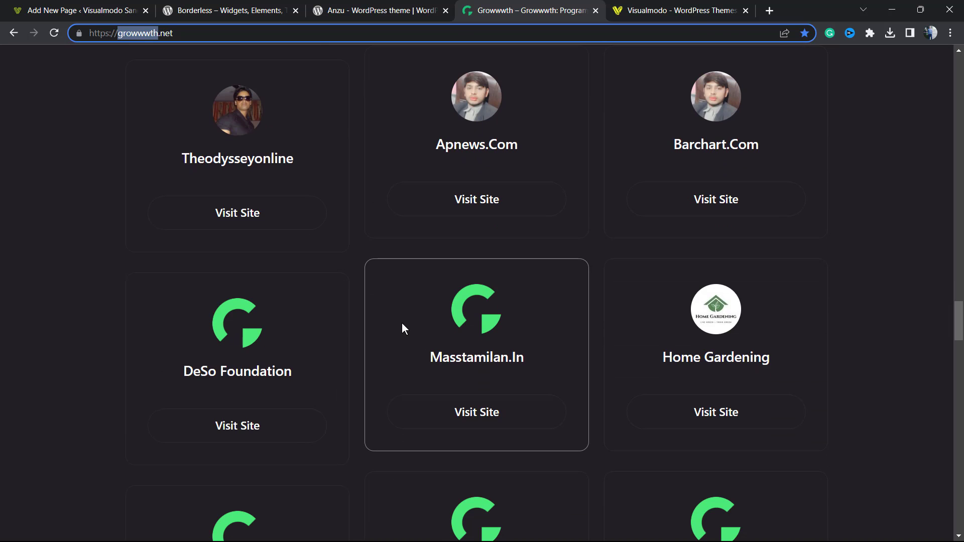
pyautogui.scroll(-3, 402, 323)
pyautogui.click(634, 7)
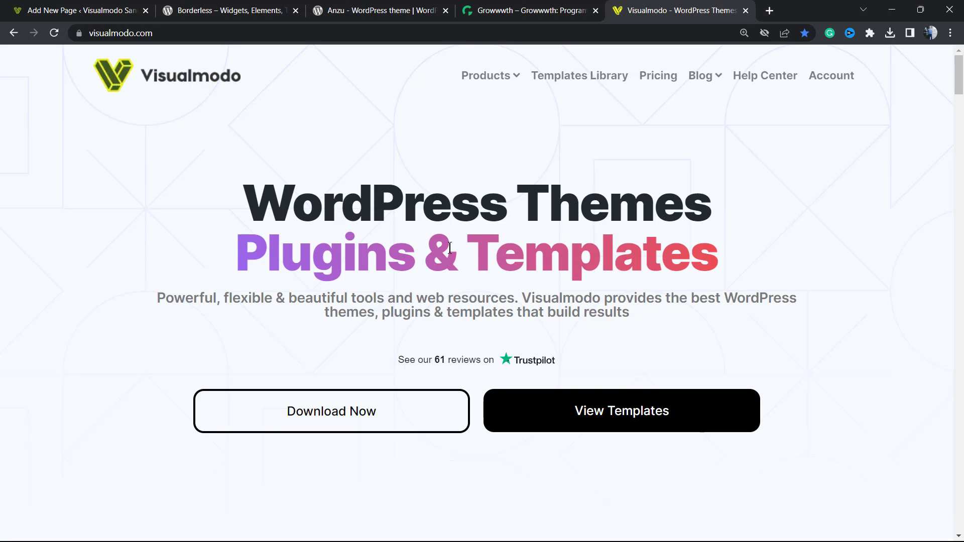
# Step: Go to Visualmodo's Templates Library and browse cards like Resume, Transport, Law and Construction
pyautogui.click(559, 77)
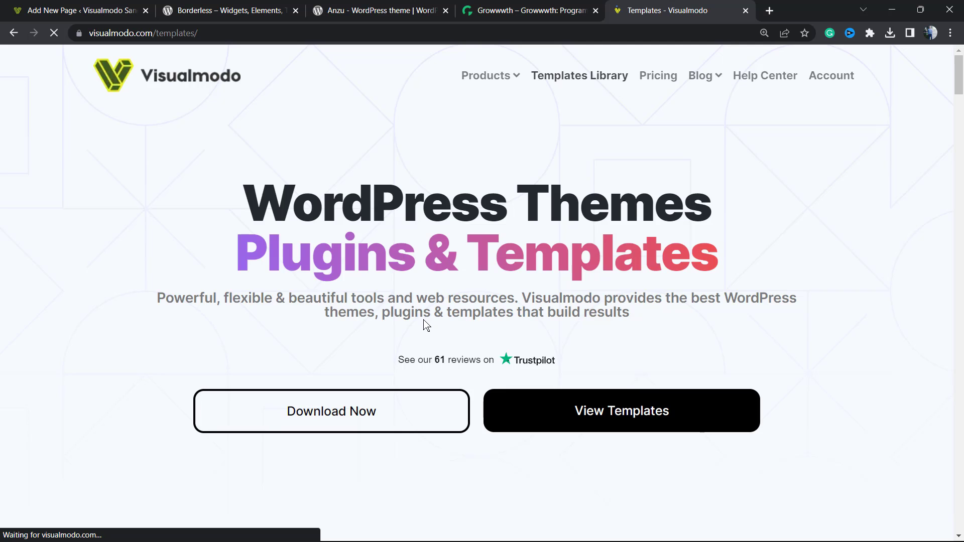
pyautogui.scroll(-5, 469, 288)
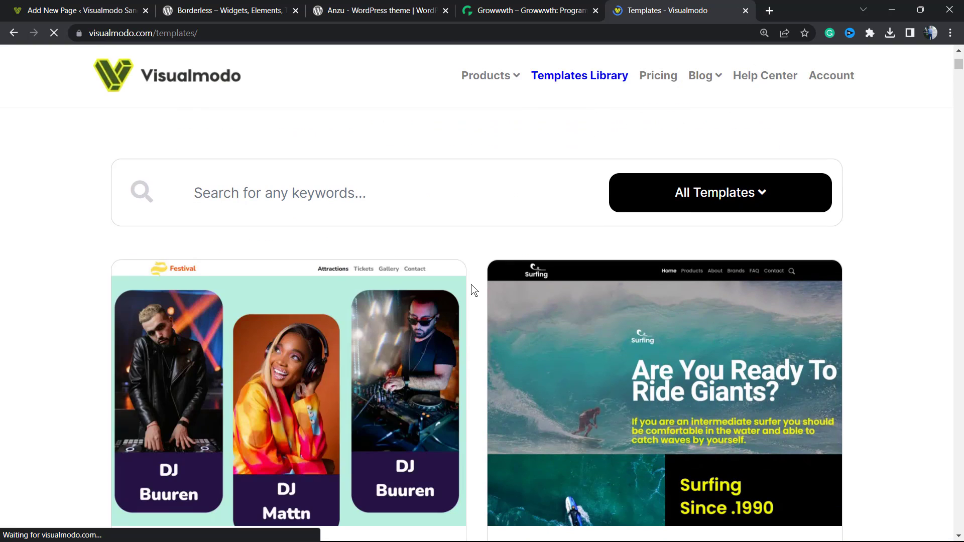
pyautogui.scroll(-1, 463, 288)
pyautogui.scroll(-10, 465, 290)
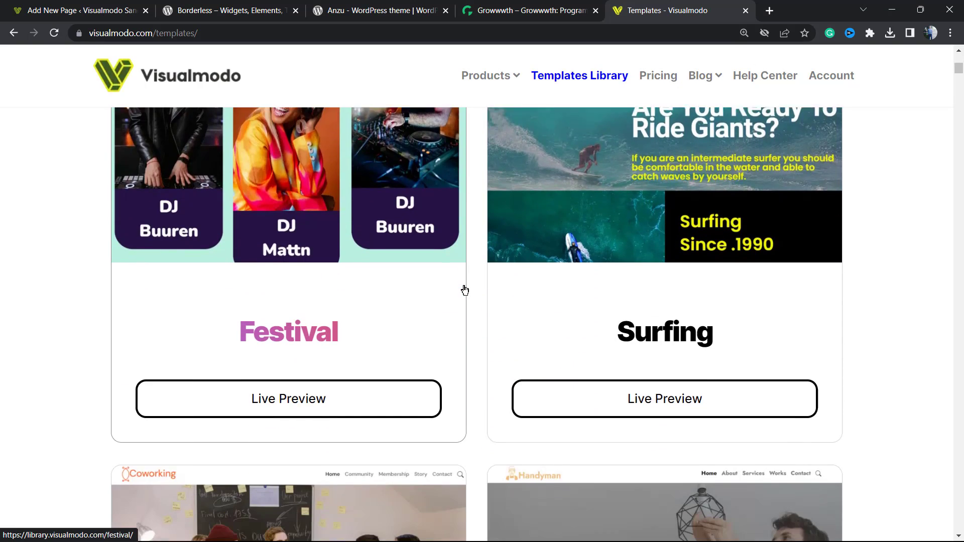
pyautogui.scroll(-12, 465, 290)
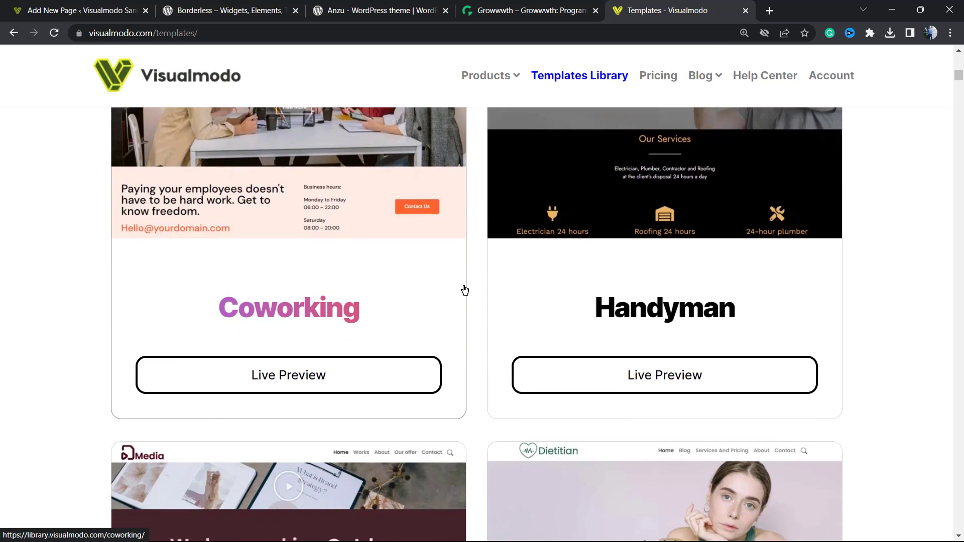
pyautogui.scroll(-8, 483, 323)
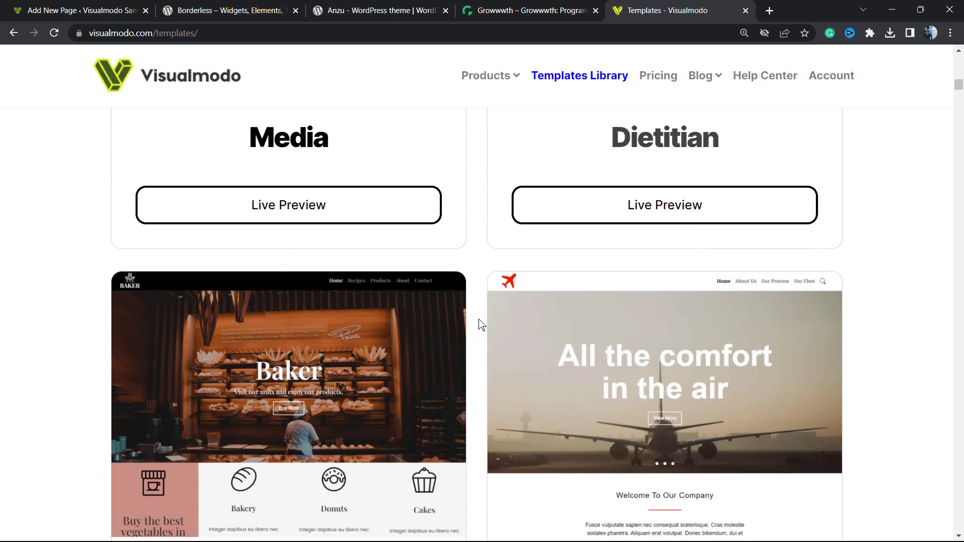
pyautogui.scroll(-2, 483, 324)
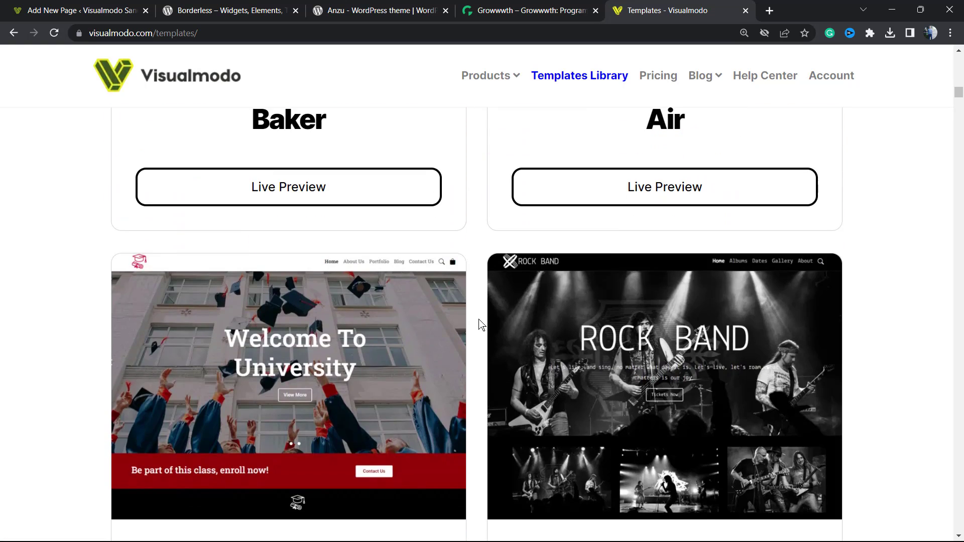
pyautogui.scroll(-5, 481, 324)
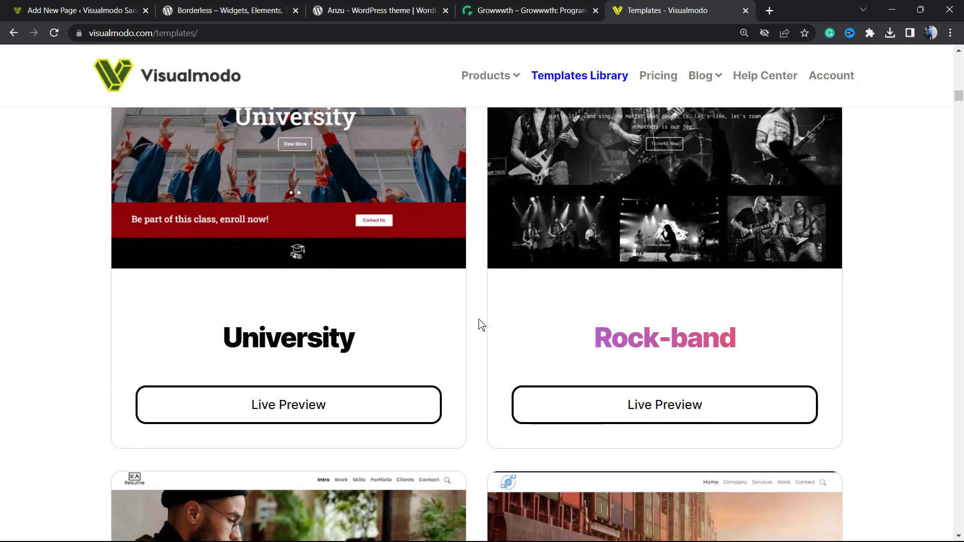
pyautogui.scroll(-4, 482, 325)
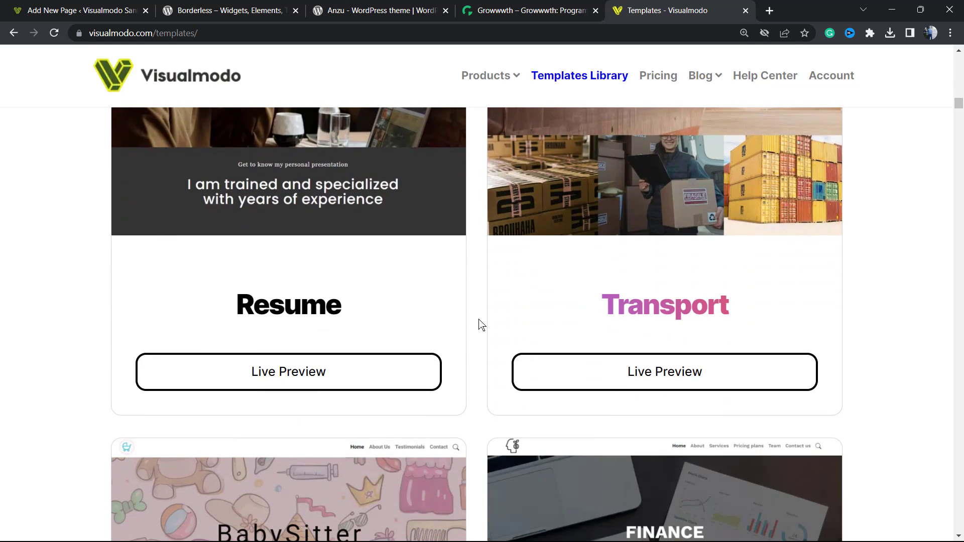
pyautogui.scroll(-6, 481, 325)
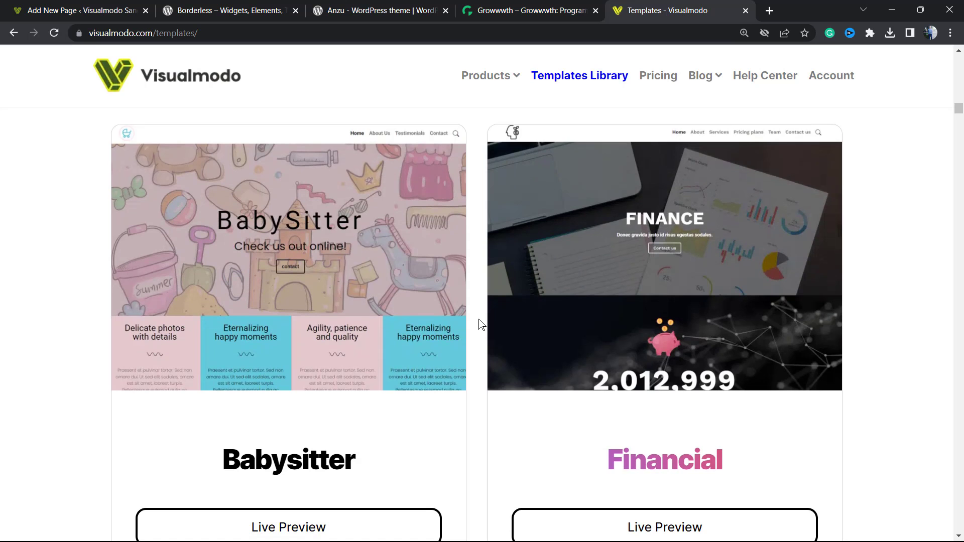
pyautogui.scroll(-8, 481, 325)
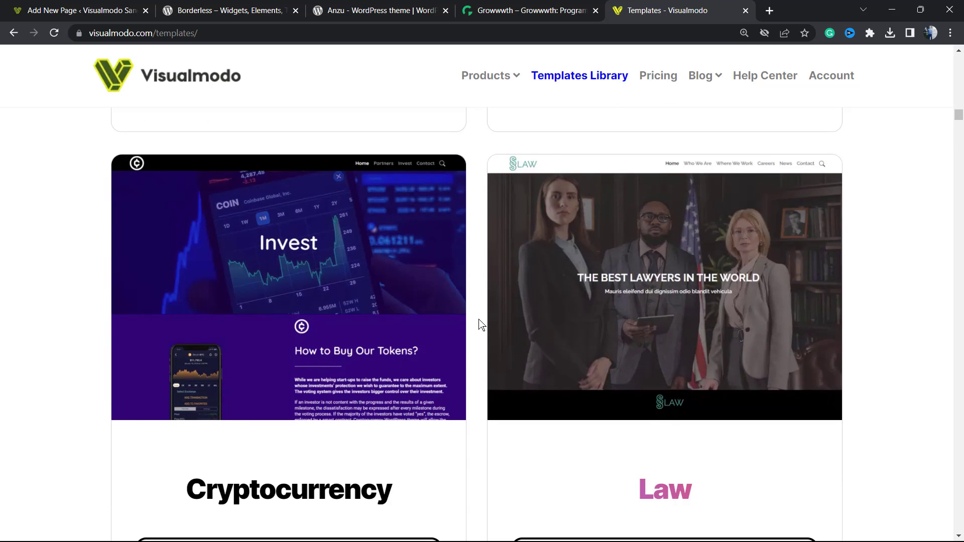
pyautogui.scroll(-10, 475, 326)
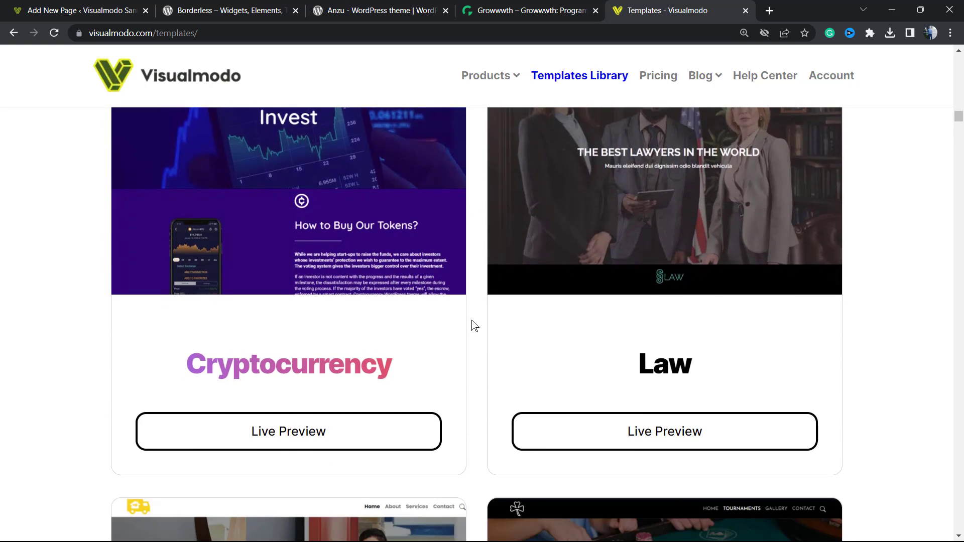
pyautogui.scroll(-17, 475, 327)
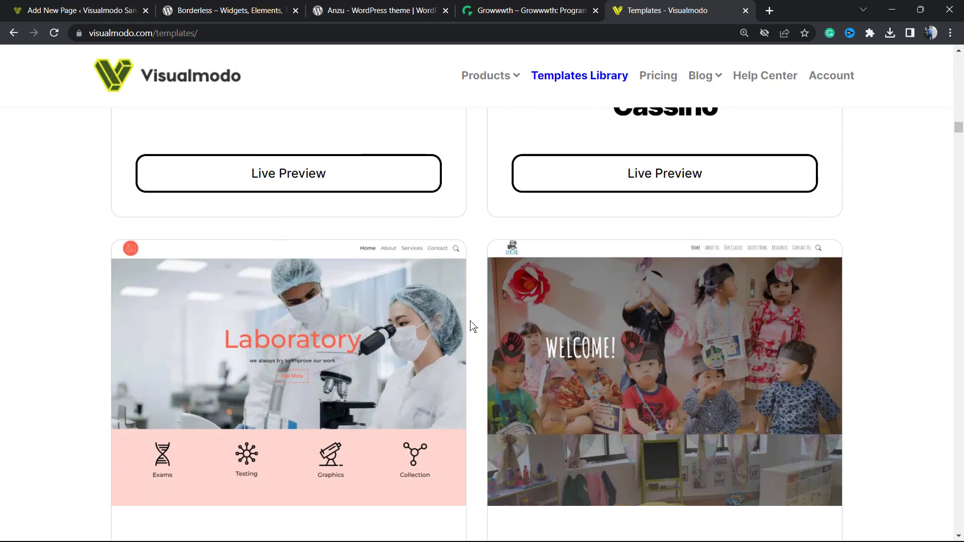
pyautogui.scroll(-18, 472, 326)
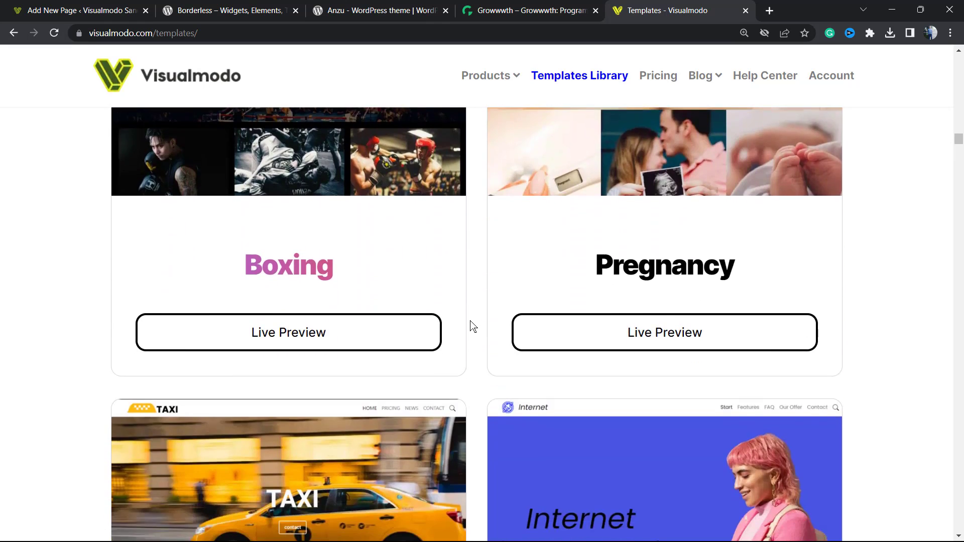
pyautogui.scroll(-20, 472, 327)
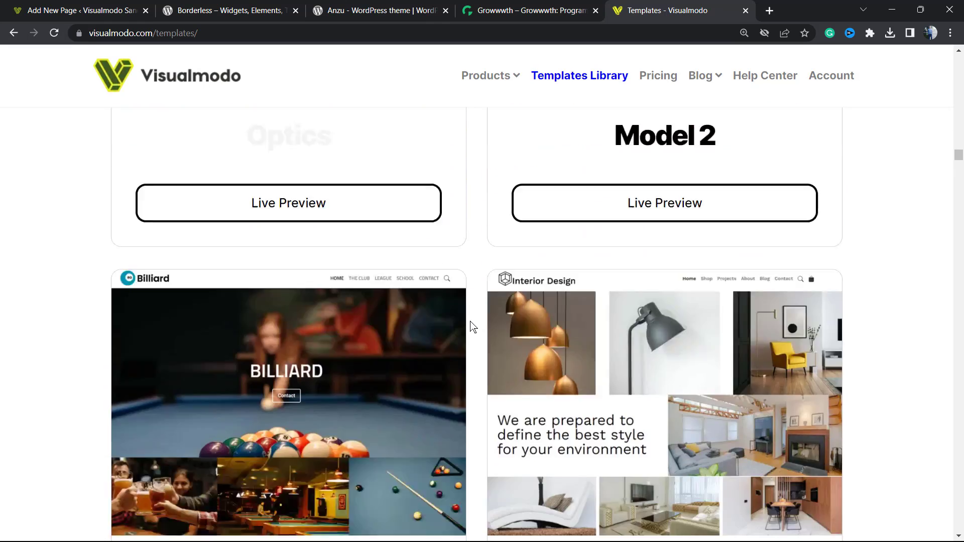
pyautogui.scroll(-9, 473, 326)
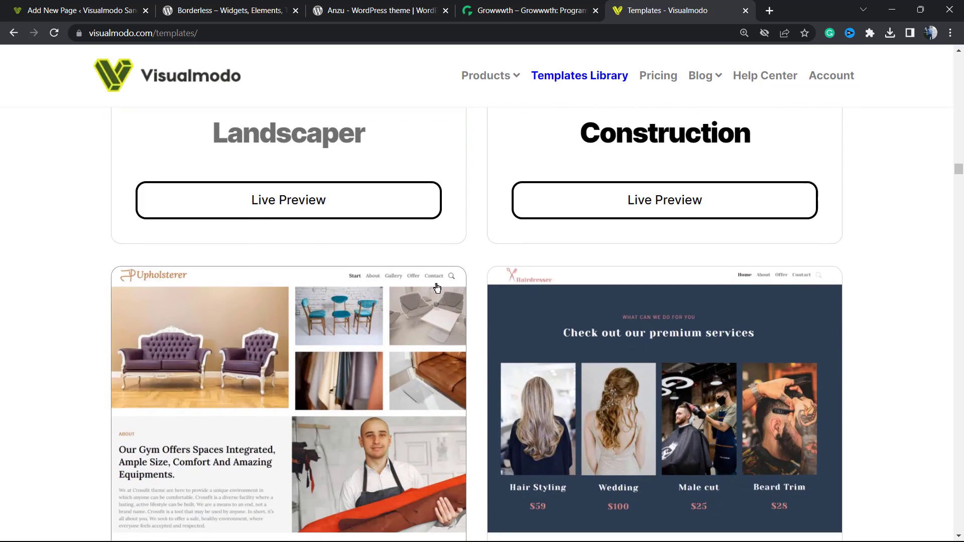